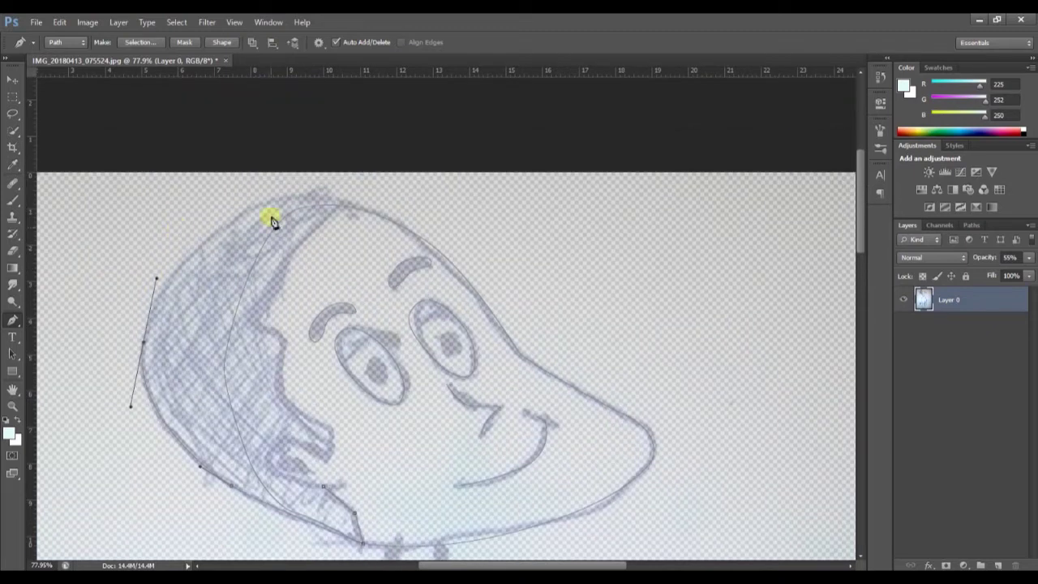
# Complete the Pen path around the hair, following the hairline down the face and around the ear.
pyautogui.click(342, 206)
pyautogui.moveTo(296, 254); pyautogui.dragTo(286, 269)
pyautogui.click(256, 314)
pyautogui.moveTo(266, 469); pyautogui.dragTo(308, 478)
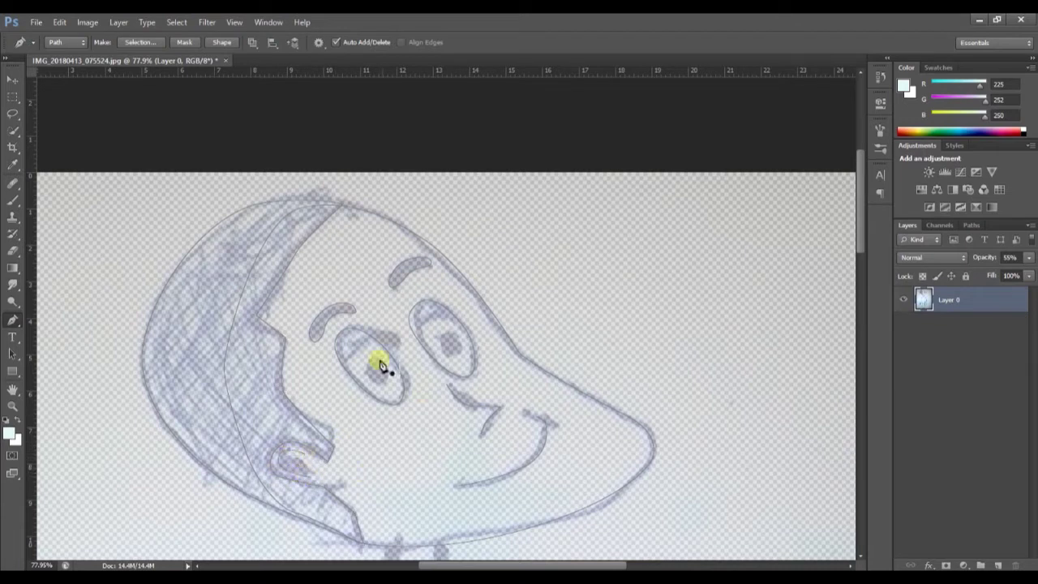
# Outline the pupils of both eyes and trace a closed path around the neck and upper chest.
pyautogui.moveTo(381, 383); pyautogui.dragTo(384, 358)
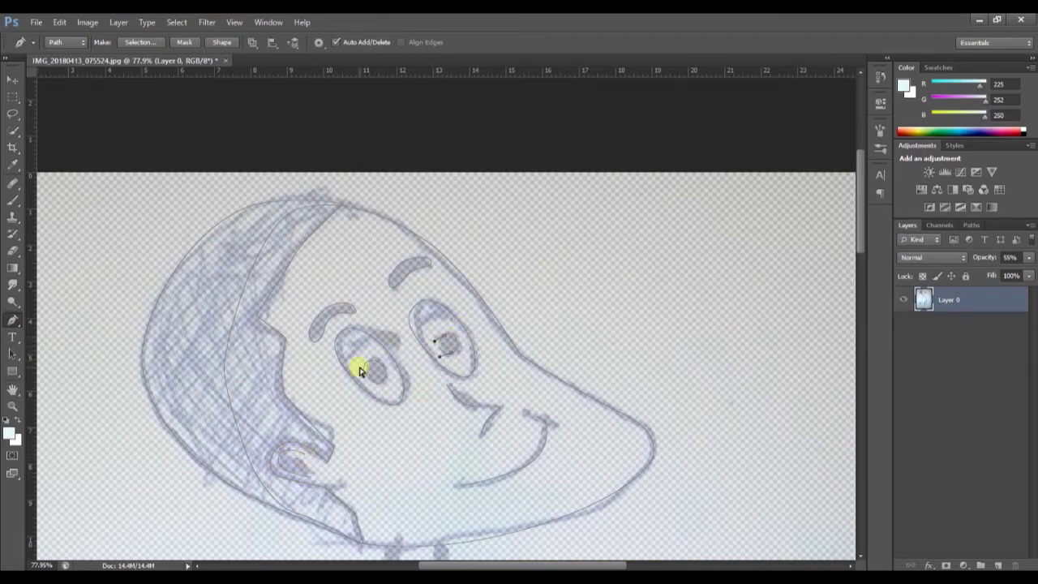
pyautogui.scroll(-5, 361, 371)
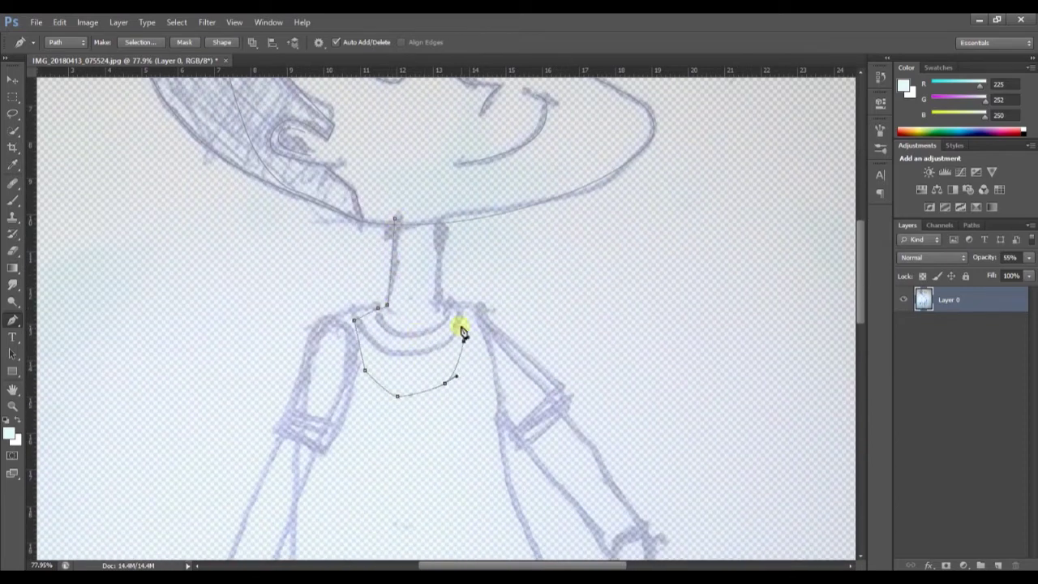
pyautogui.scroll(-1, 398, 223)
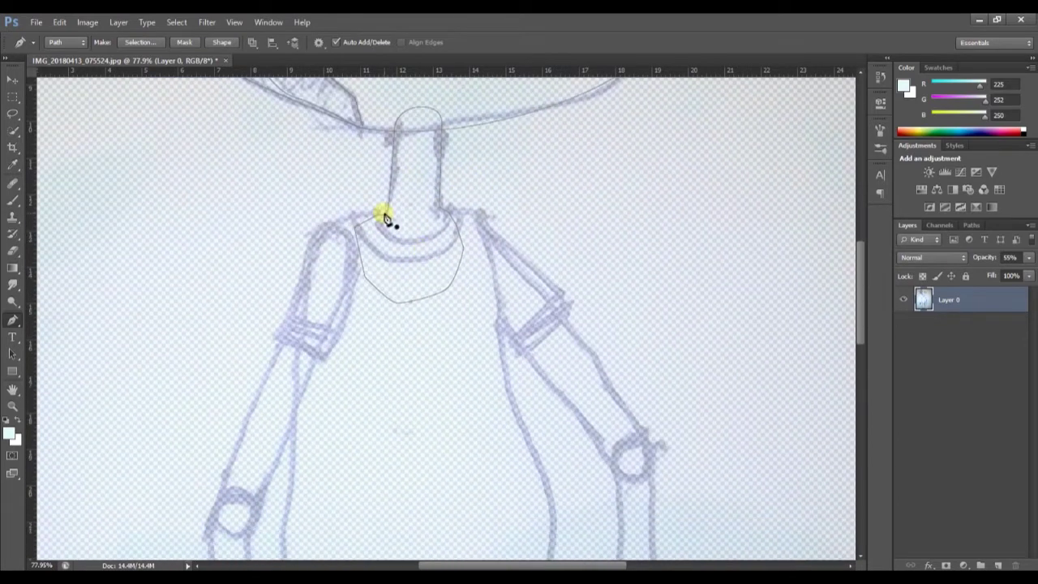
# Trace the shirt's torso from the image-left shoulder down the side and around the bottom of the belly.
pyautogui.moveTo(338, 224); pyautogui.dragTo(305, 242)
pyautogui.moveTo(295, 405); pyautogui.dragTo(292, 432)
pyautogui.scroll(-3, 292, 430)
pyautogui.moveTo(283, 357); pyautogui.dragTo(292, 401)
pyautogui.click(308, 439)
pyautogui.moveTo(435, 466); pyautogui.dragTo(516, 458)
pyautogui.click(525, 438)
# Continue the torso path up the image-right side of the belly to the shoulder and the base of the neck.
pyautogui.moveTo(553, 309); pyautogui.dragTo(536, 239)
pyautogui.scroll(1, 538, 243)
pyautogui.moveTo(553, 402); pyautogui.dragTo(553, 385)
pyautogui.moveTo(502, 234); pyautogui.dragTo(493, 187)
pyautogui.scroll(2, 495, 190)
pyautogui.click(481, 202)
pyautogui.hscroll(-1, 497, 217)
pyautogui.scroll(4, 499, 219)
pyautogui.click(487, 190)
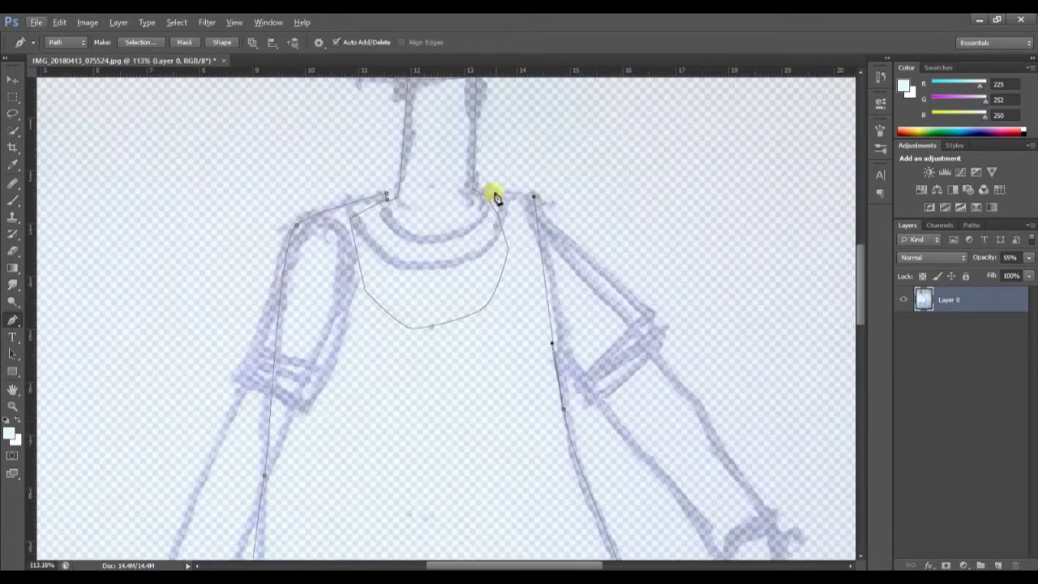
# Close the torso path along the curved neckline and trace the lower edge of the collar.
pyautogui.moveTo(433, 238); pyautogui.dragTo(496, 241)
pyautogui.click(387, 195)
pyautogui.click(350, 209)
pyautogui.moveTo(427, 265); pyautogui.dragTo(506, 267)
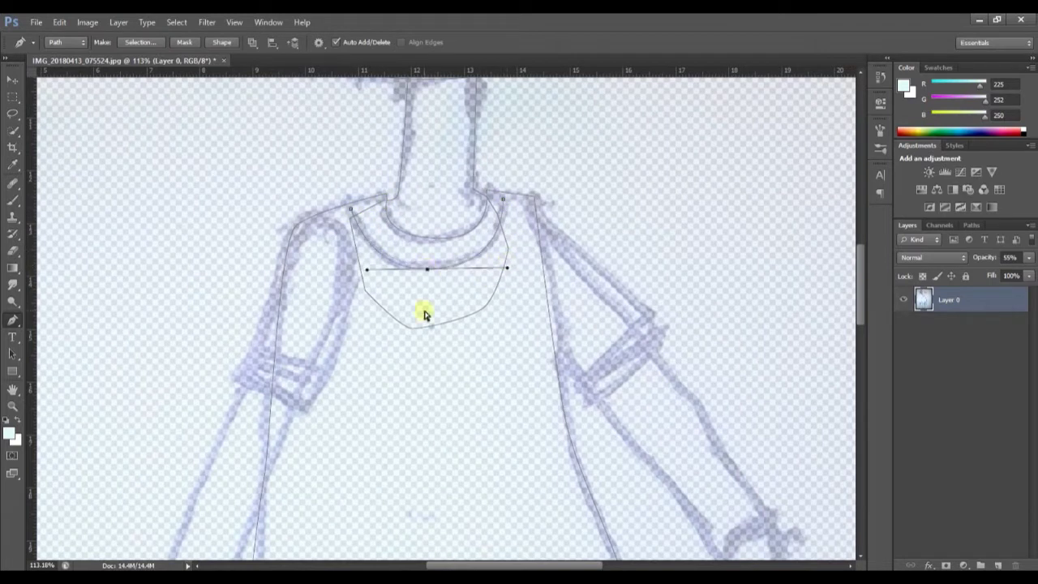
# Trace the image-left sleeve as a closed path and outline its cuff band.
pyautogui.click(331, 221)
pyautogui.moveTo(338, 332); pyautogui.dragTo(323, 382)
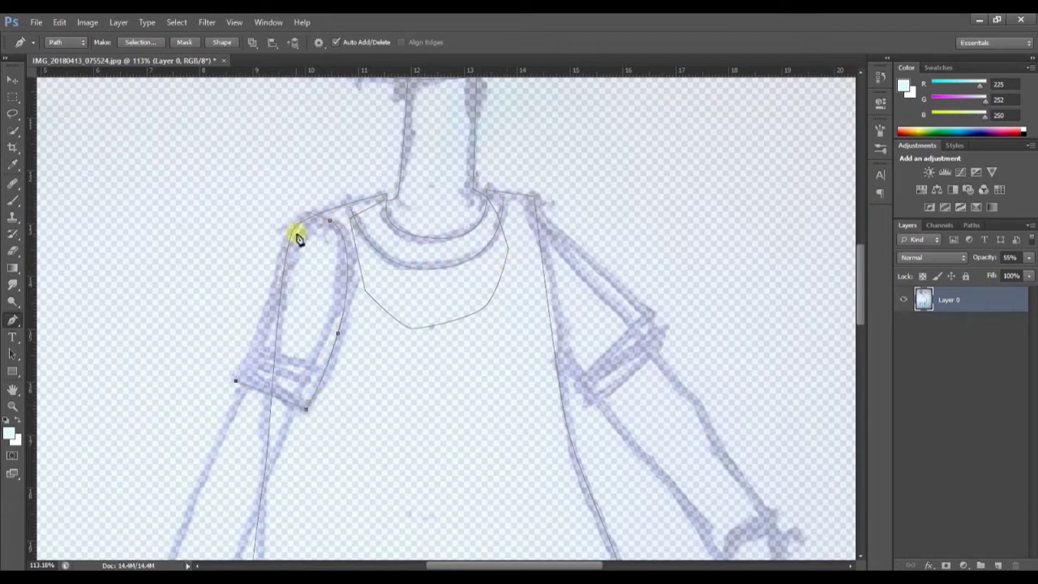
pyautogui.scroll(-3, 247, 254)
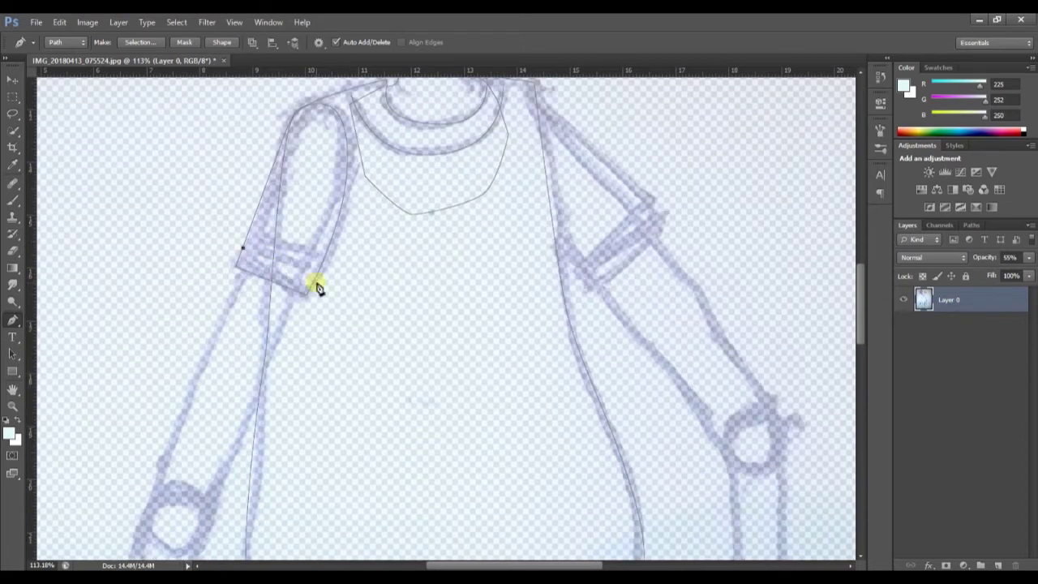
pyautogui.moveTo(272, 281); pyautogui.dragTo(263, 291)
# Trace the image-left upper arm from the sleeve cuff around the elbow joint as a closed path.
pyautogui.scroll(-3, 264, 291)
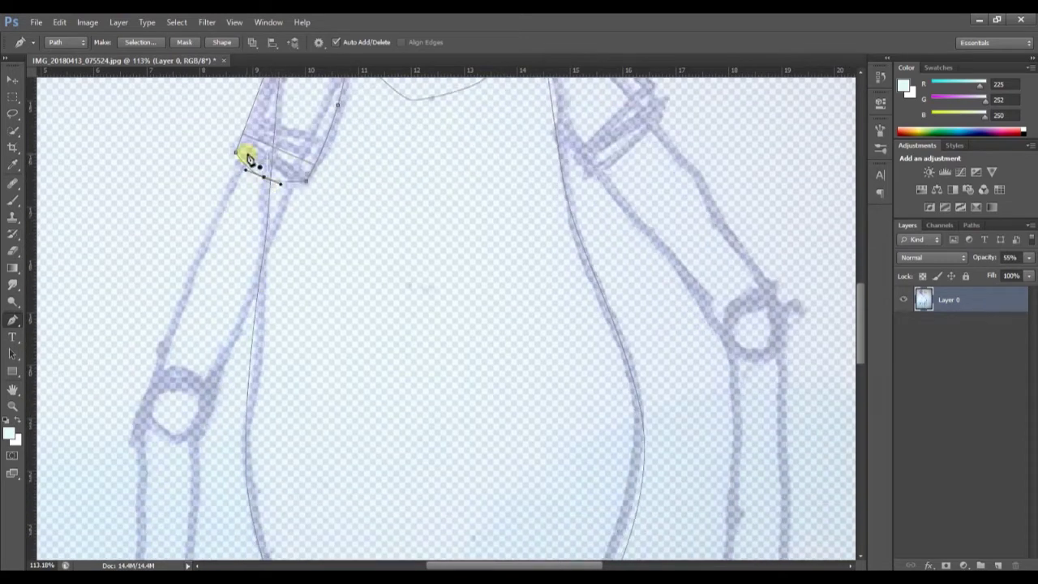
pyautogui.click(154, 391)
pyautogui.moveTo(170, 438); pyautogui.dragTo(209, 452)
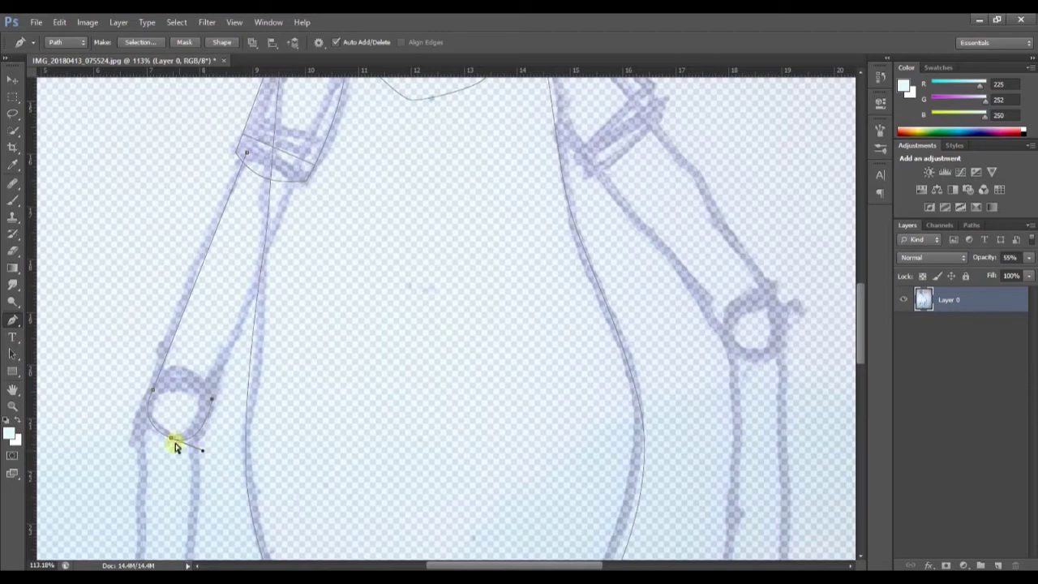
pyautogui.moveTo(153, 389); pyautogui.dragTo(157, 375)
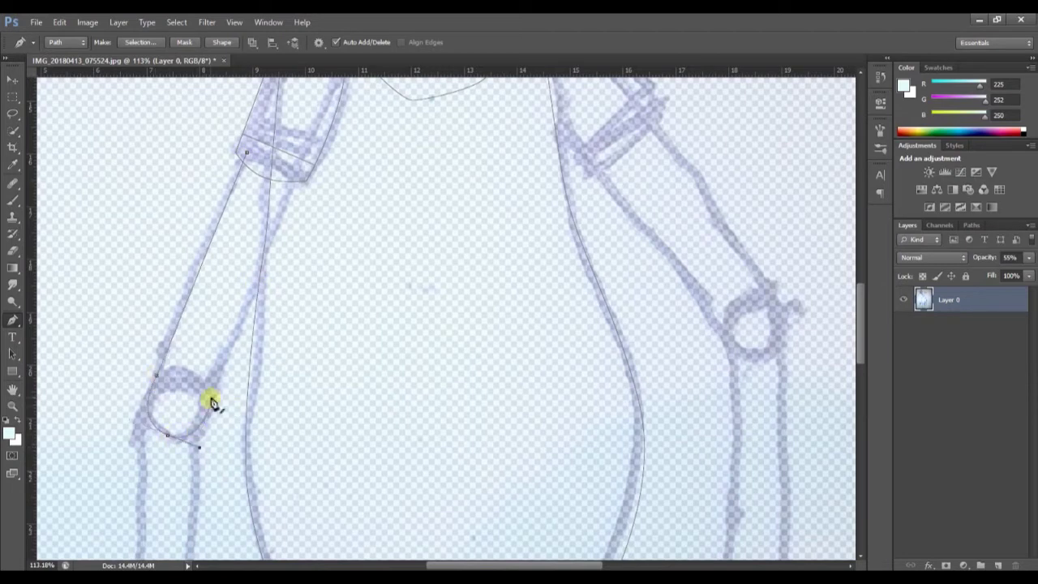
pyautogui.click(293, 181)
pyautogui.click(247, 153)
# Trace the image-left forearm from the elbow joint to the wrist as a closed path.
pyautogui.scroll(-3, 153, 350)
pyautogui.moveTo(174, 228); pyautogui.dragTo(200, 228)
pyautogui.moveTo(194, 345); pyautogui.dragTo(137, 399)
pyautogui.click(195, 398)
pyautogui.scroll(-3, 187, 380)
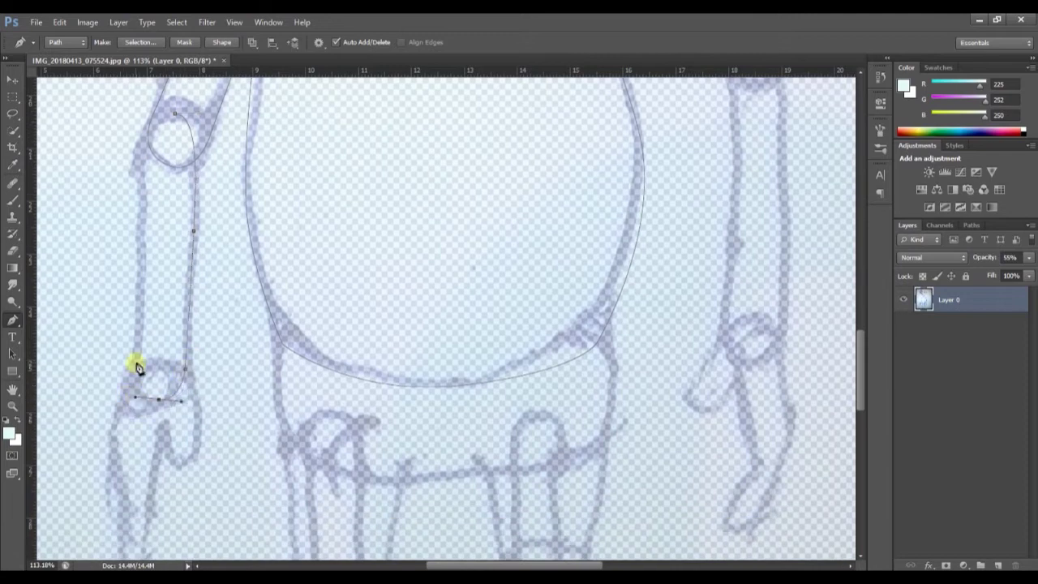
pyautogui.click(136, 364)
pyautogui.scroll(3, 136, 363)
pyautogui.moveTo(148, 245); pyautogui.dragTo(152, 233)
pyautogui.moveTo(176, 228)
pyautogui.mouseDown()
pyautogui.moveTo(199, 231)
pyautogui.moveTo(181, 227)
pyautogui.mouseUp()
pyautogui.scroll(5, 368, 313)
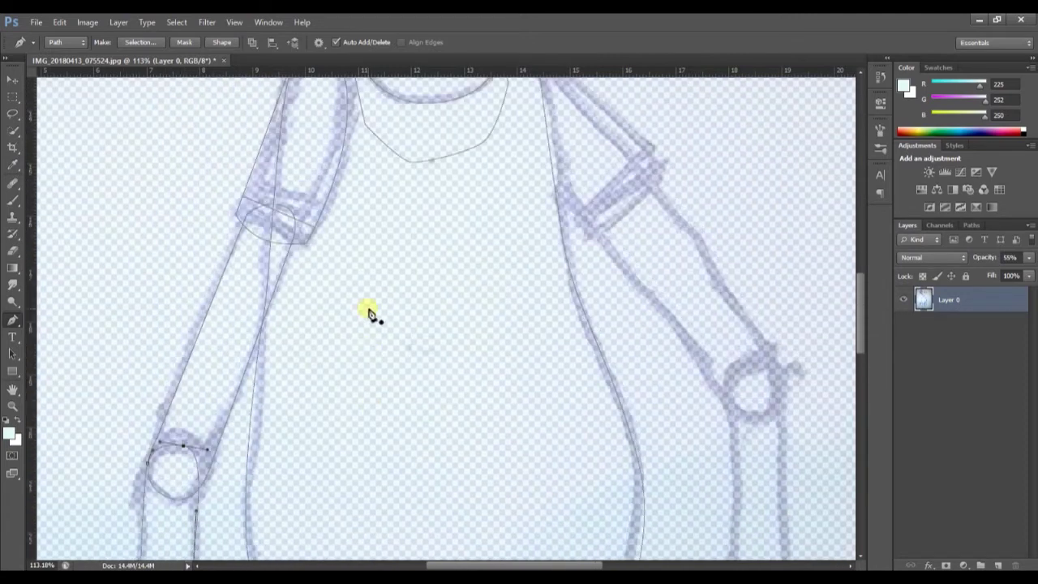
# Trace the hip part of the shorts below the belly and the image-left shorts leg with its hem.
pyautogui.scroll(-5, 368, 316)
pyautogui.scroll(-3, 368, 331)
pyautogui.click(315, 328)
pyautogui.moveTo(317, 393); pyautogui.dragTo(387, 413)
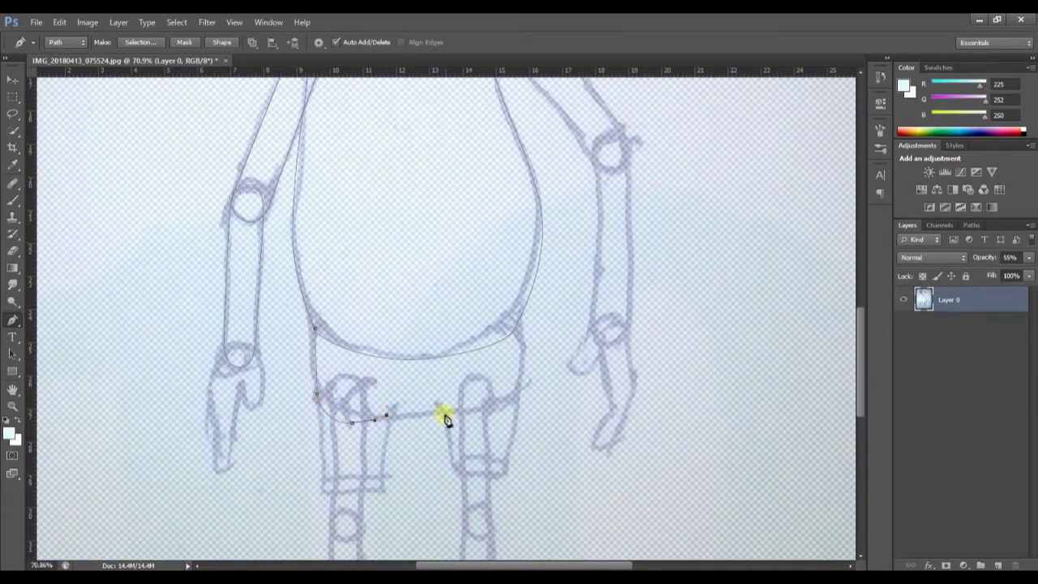
pyautogui.click(313, 330)
pyautogui.scroll(2, 364, 348)
pyautogui.click(406, 293)
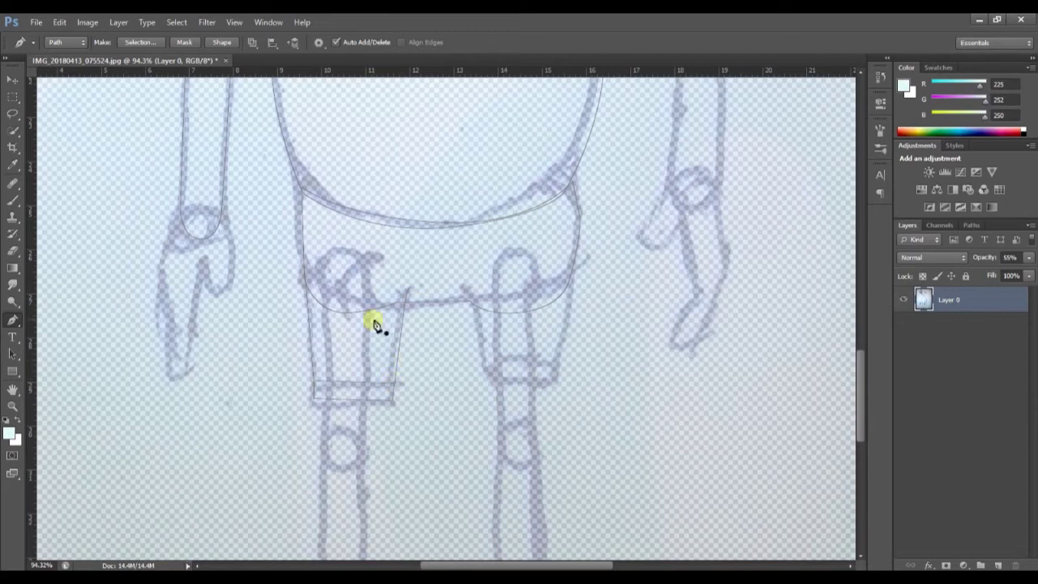
# Trace the image-left upper leg from inside the shorts leg down around the knee joint.
pyautogui.scroll(-3, 407, 362)
pyautogui.click(328, 359)
pyautogui.moveTo(345, 375); pyautogui.dragTo(357, 372)
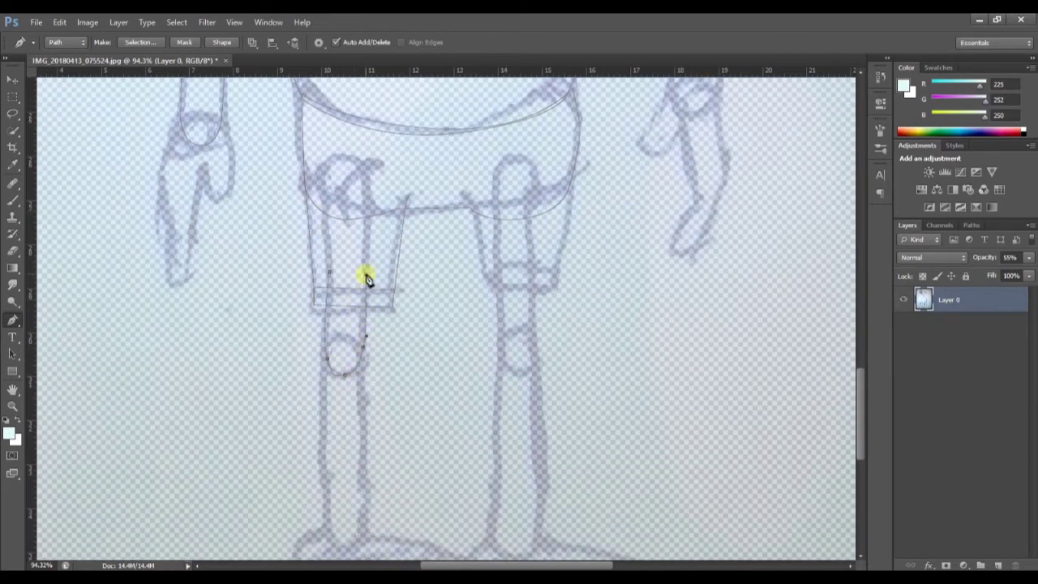
pyautogui.click(327, 273)
# Trace the image-left lower leg from the knee joint down to the ankle as a closed path.
pyautogui.scroll(-1, 351, 366)
pyautogui.moveTo(325, 317); pyautogui.dragTo(326, 336)
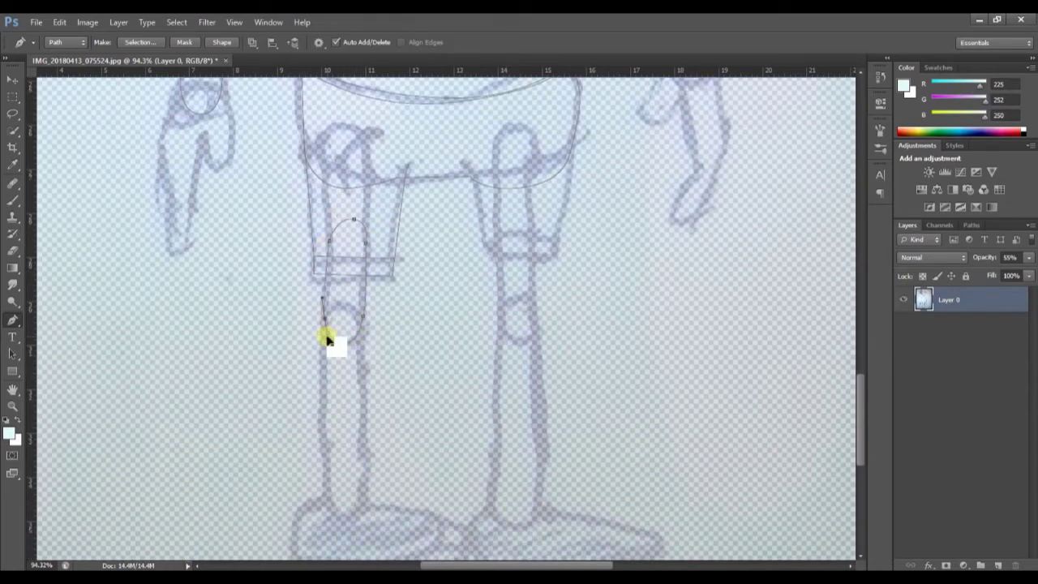
pyautogui.click(361, 409)
pyautogui.moveTo(338, 514); pyautogui.dragTo(326, 511)
pyautogui.moveTo(328, 432); pyautogui.dragTo(329, 416)
pyautogui.keyDown('alt'); pyautogui.click(324, 446); pyautogui.keyUp('alt')
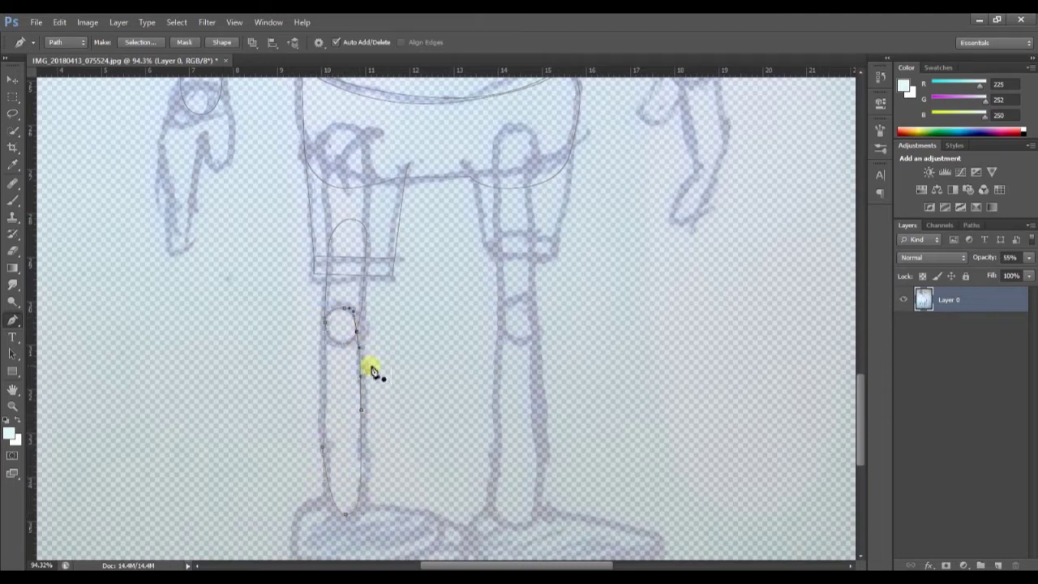
# Trace the image-left shoe around its heel, sole, toe and upper edge up to the ankle.
pyautogui.scroll(3, 370, 368)
pyautogui.scroll(-3, 367, 357)
pyautogui.moveTo(324, 280); pyautogui.dragTo(295, 280)
pyautogui.moveTo(292, 338); pyautogui.dragTo(307, 338)
pyautogui.moveTo(388, 348); pyautogui.dragTo(407, 349)
pyautogui.moveTo(497, 337); pyautogui.dragTo(517, 326)
pyautogui.click(519, 323)
pyautogui.click(484, 286)
pyautogui.click(444, 274)
pyautogui.click(366, 257)
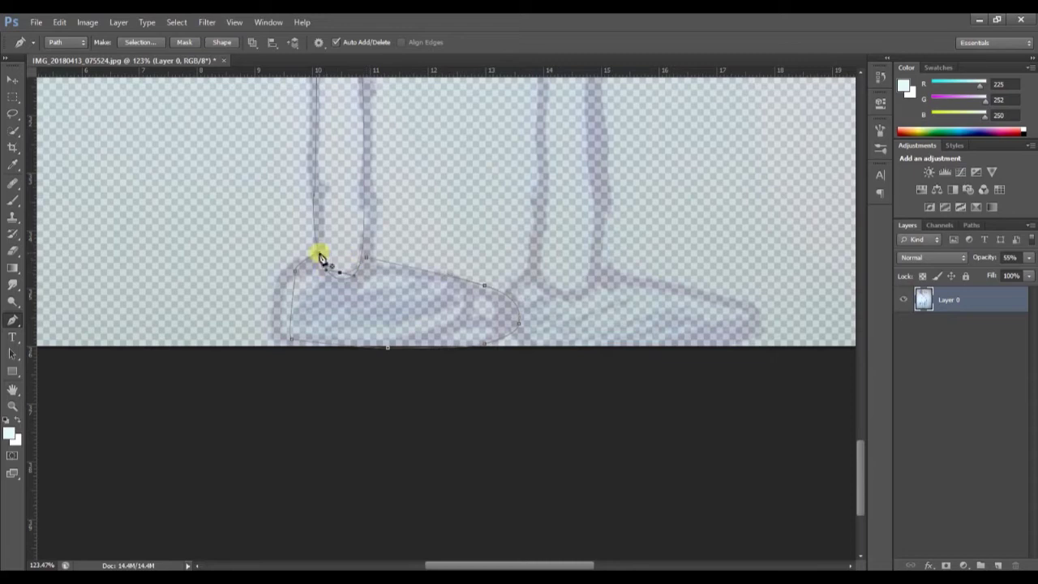
# Trace the image-left hand with its fingers and thumb as a closed path from the wrist.
pyautogui.moveTo(391, 97); pyautogui.dragTo(402, 355)
pyautogui.scroll(-3, 402, 355)
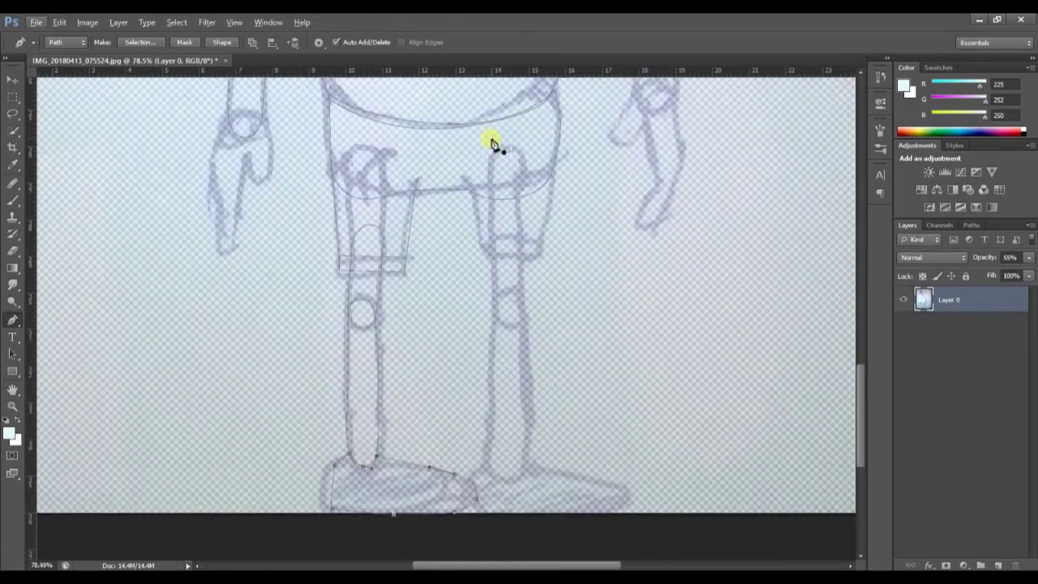
pyautogui.moveTo(491, 144); pyautogui.dragTo(502, 260)
pyautogui.scroll(4, 251, 234)
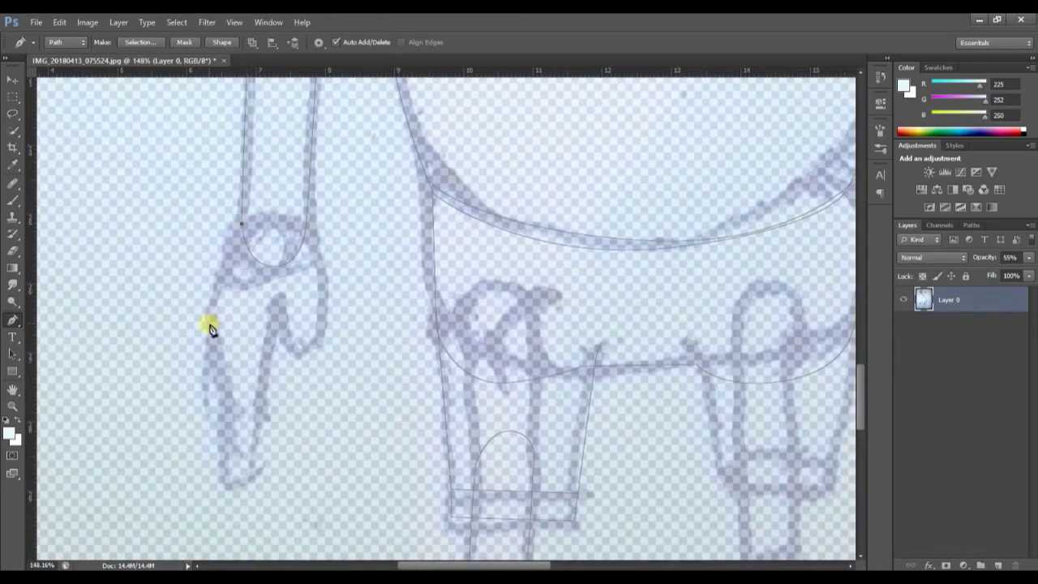
pyautogui.click(252, 401)
pyautogui.click(265, 363)
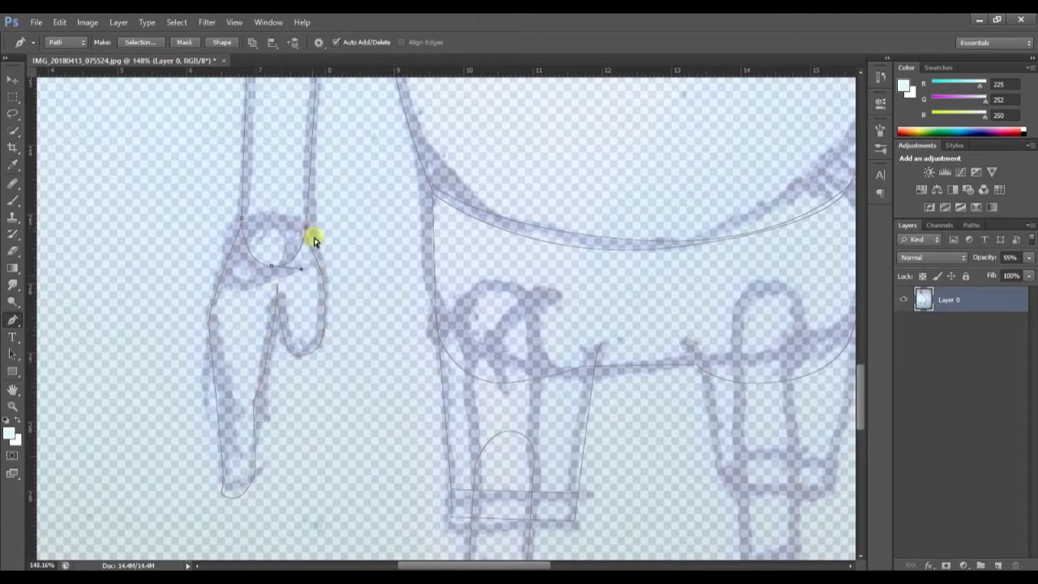
# Hide the sketch layer and create a new layer named "head".
pyautogui.scroll(-10, 378, 295)
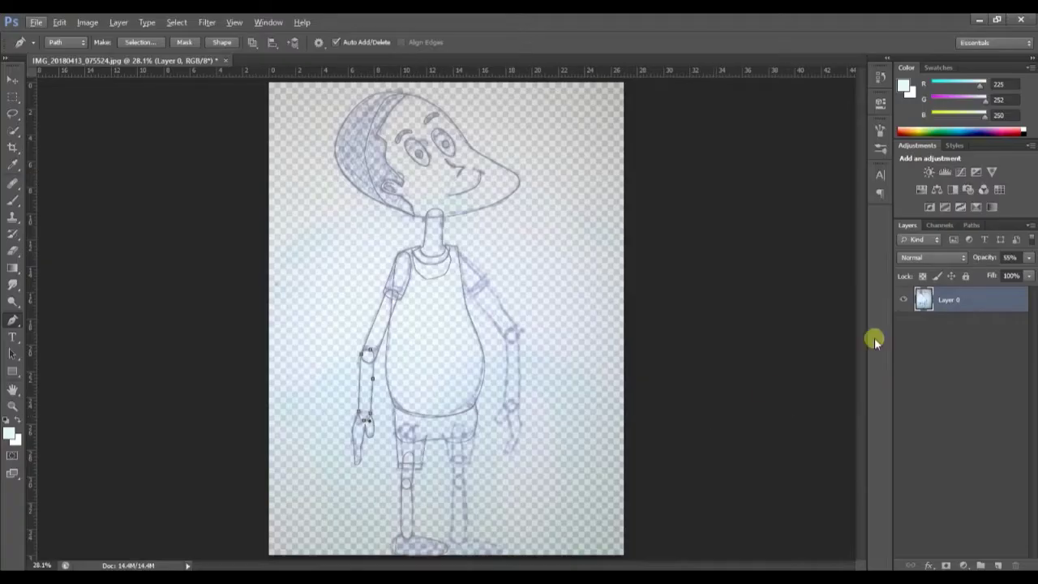
pyautogui.moveTo(909, 301); pyautogui.dragTo(993, 316)
pyautogui.hotkey('ctrl', 'shift', 'n')
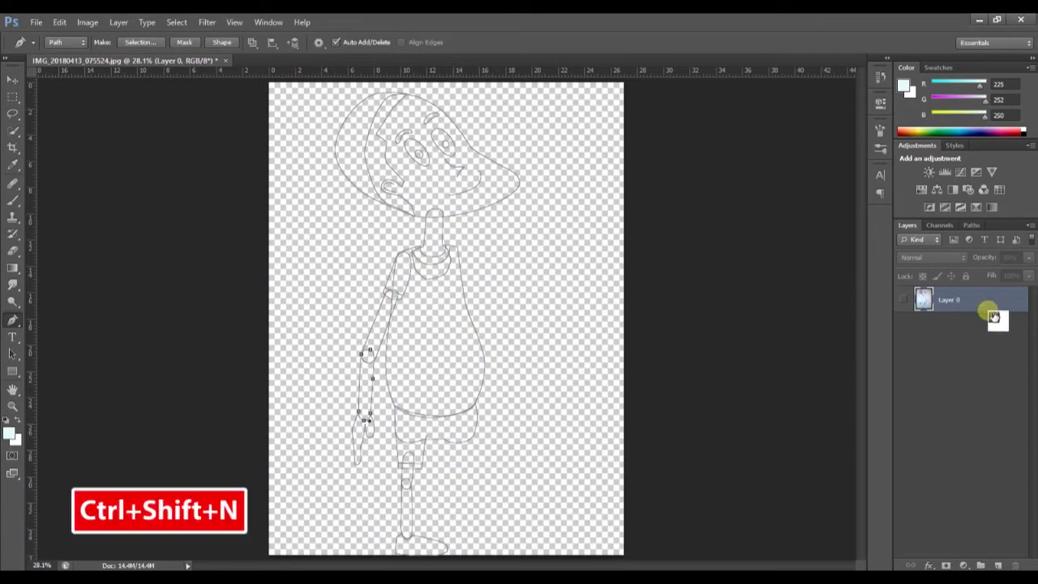
pyautogui.hotkey('ctrl', 'shift', 'n')
pyautogui.write('head')
pyautogui.press('Return')
# Fill the head path with a solid brown skin colour at 100% opacity.
pyautogui.scroll(3, 503, 203)
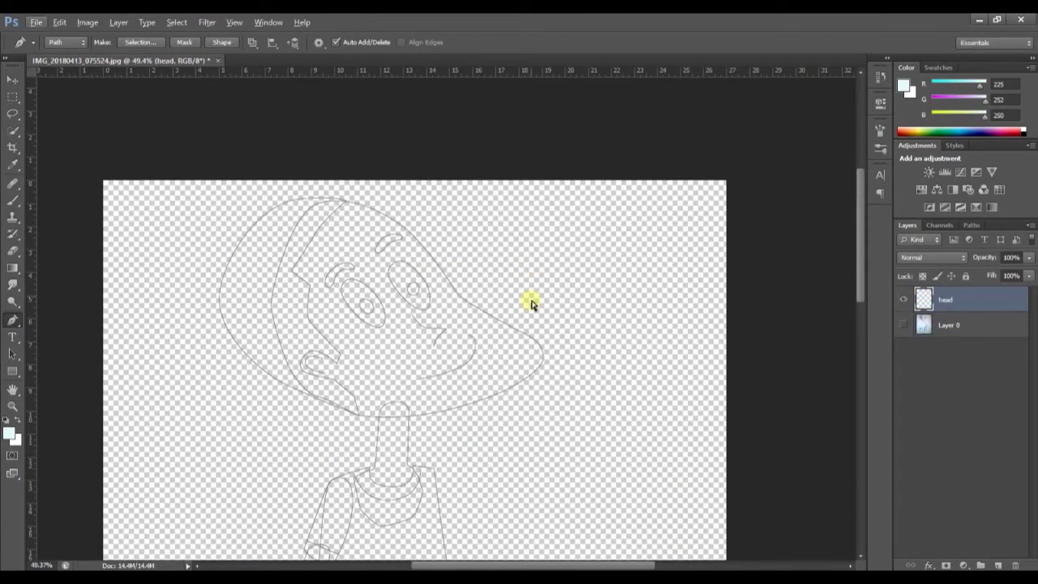
pyautogui.rightClick(538, 344)
pyautogui.click(578, 154)
pyautogui.click(807, 145)
pyautogui.click(786, 178)
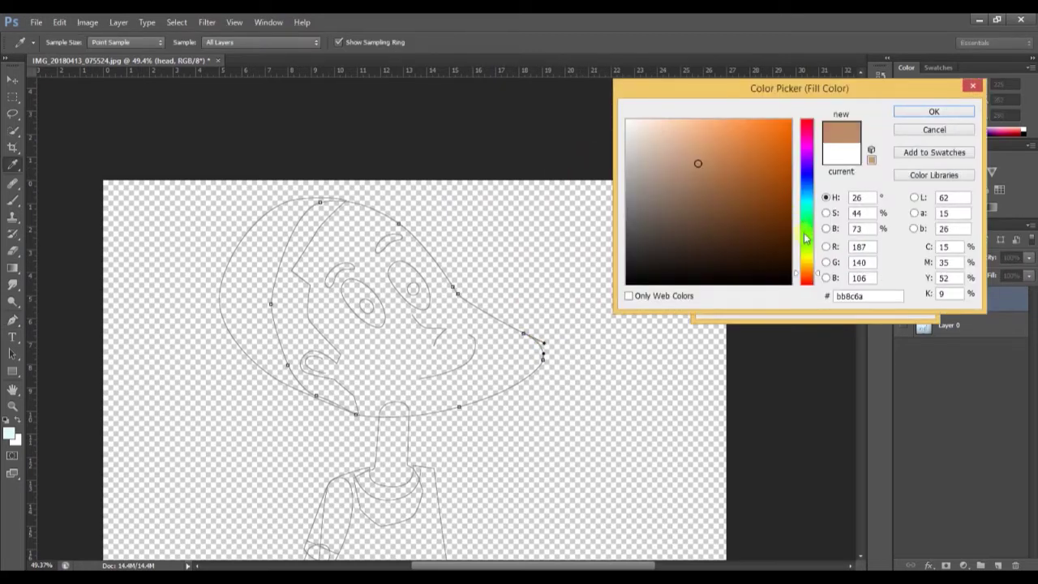
pyautogui.moveTo(704, 166); pyautogui.dragTo(709, 200)
pyautogui.click(935, 111)
pyautogui.click(904, 135)
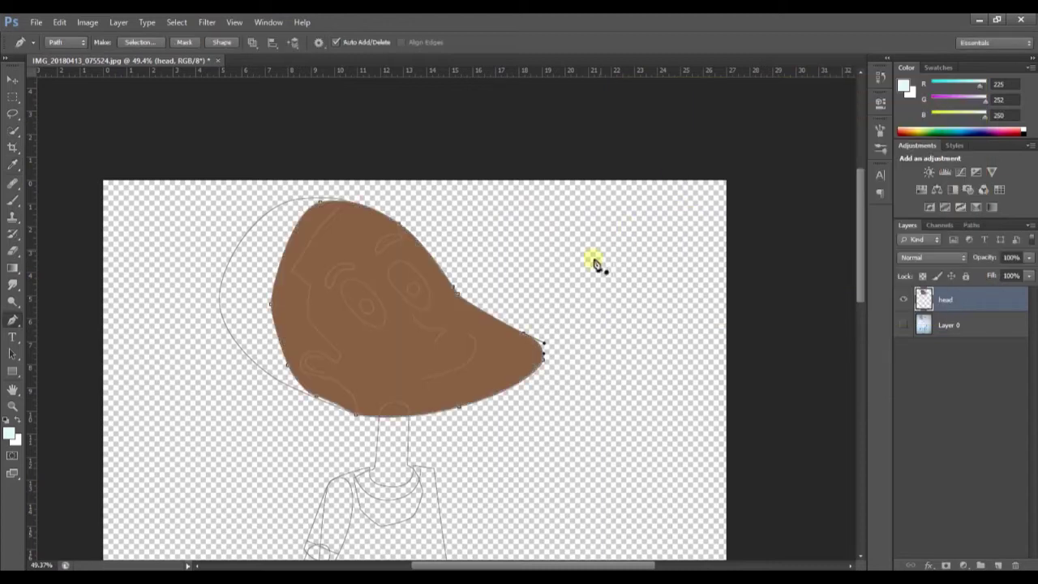
# Fill the hair path with black.
pyautogui.rightClick(292, 203)
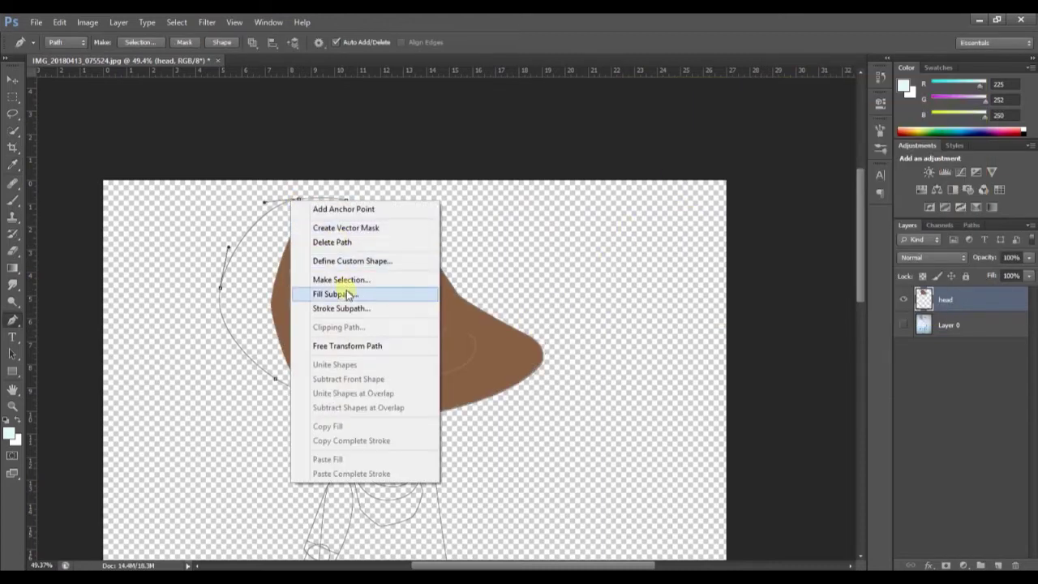
pyautogui.click(347, 294)
pyautogui.moveTo(742, 276); pyautogui.dragTo(747, 293)
pyautogui.press('Return')
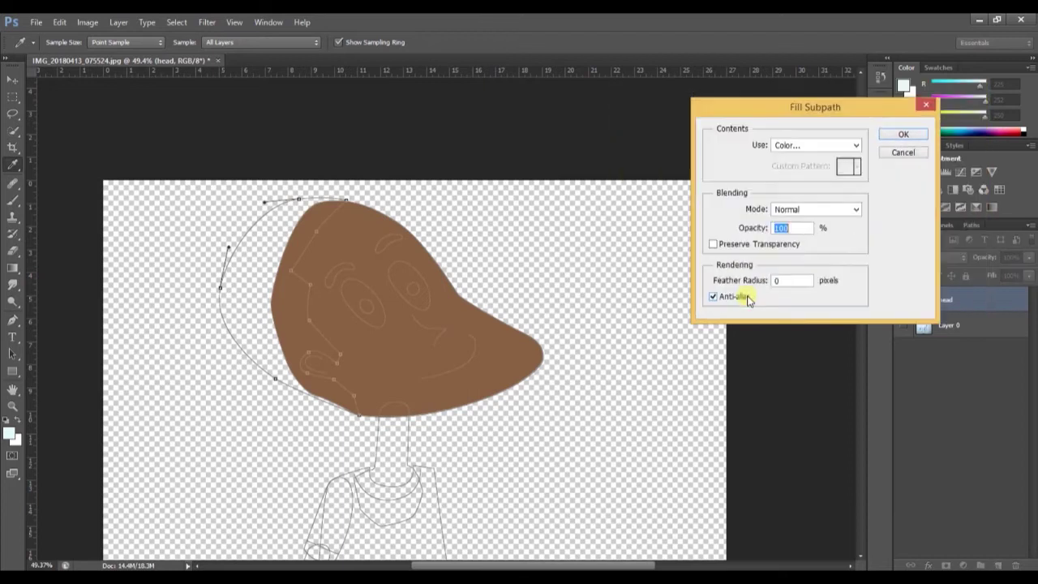
pyautogui.press('Return')
# Reset the colours to default black and white, set the brush size, and stroke the head path with the black brush.
pyautogui.scroll(-1, 375, 299)
pyautogui.scroll(3, 357, 284)
pyautogui.keyDown('ctrl'); pyautogui.click(415, 451); pyautogui.keyUp('ctrl')
pyautogui.press('d')
pyautogui.press('b')
pyautogui.rightClick(414, 450)
pyautogui.click(440, 191)
pyautogui.press('p')
pyautogui.rightClick(420, 238)
pyautogui.click(487, 326)
pyautogui.press('Return')
# Create a new layer named "eye" above the head layer.
pyautogui.scroll(2, 491, 327)
pyautogui.scroll(-1, 513, 344)
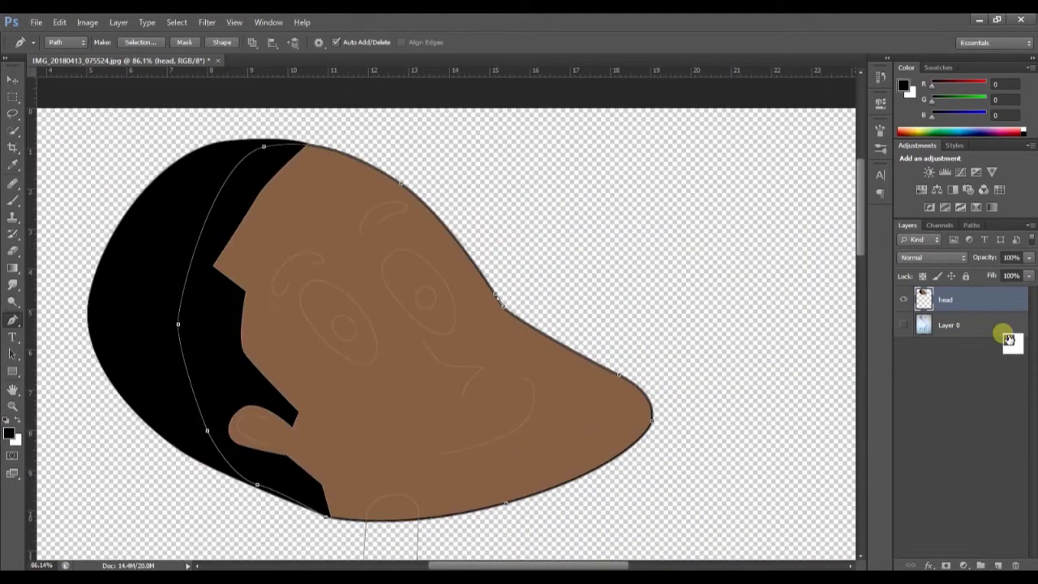
pyautogui.hotkey('ctrl', 'shift', 'n')
pyautogui.write('eye')
pyautogui.press('Return')
# Fill both eye outline paths with white (ffffff).
pyautogui.scroll(2, 486, 337)
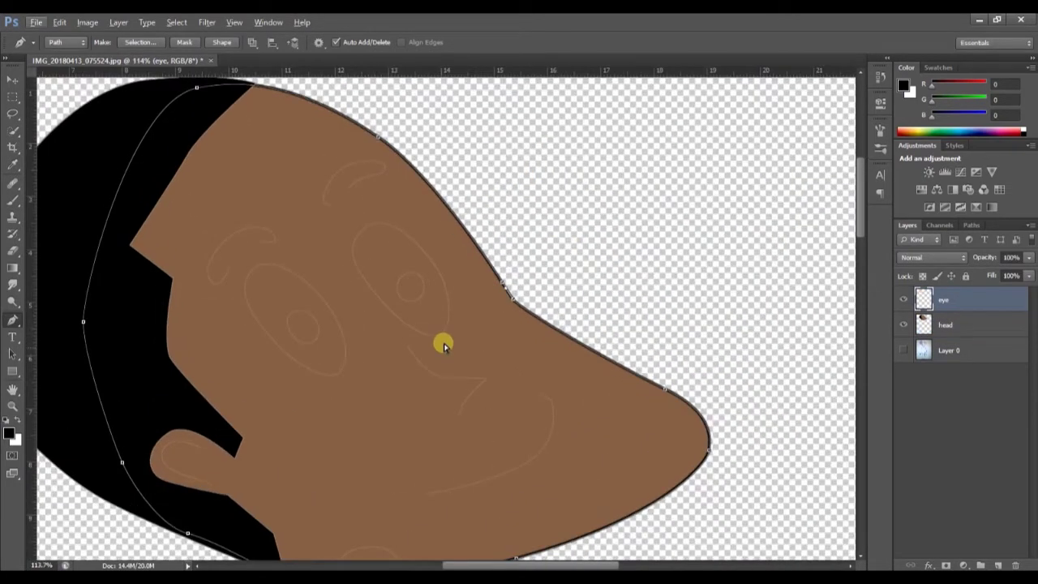
pyautogui.rightClick(364, 355)
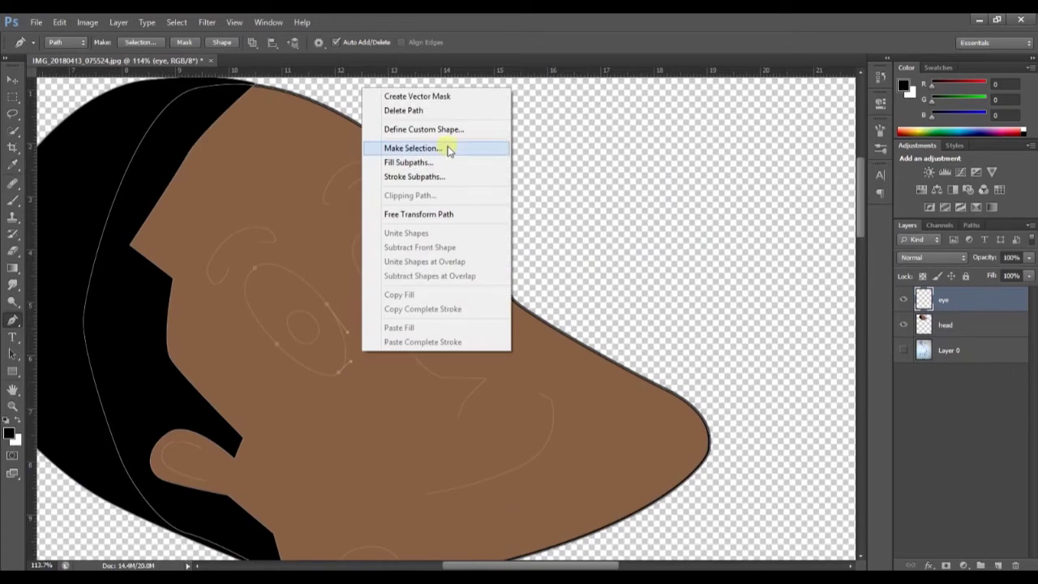
pyautogui.click(442, 159)
pyautogui.click(770, 145)
pyautogui.click(785, 180)
pyautogui.moveTo(654, 155); pyautogui.dragTo(608, 105)
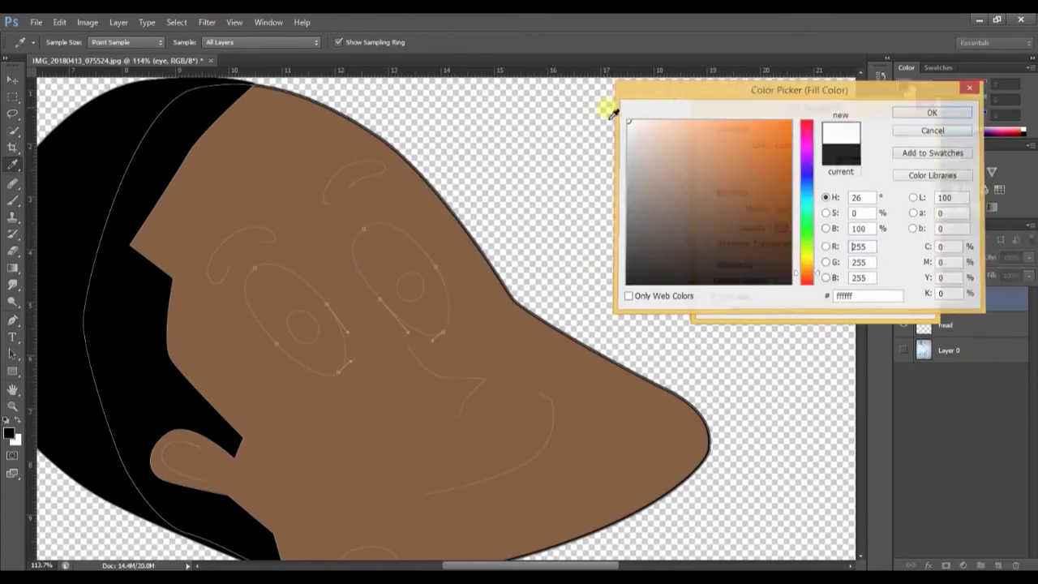
pyautogui.press('Return')
pyautogui.press('Return')
# Stroke both eye outline paths with the black brush.
pyautogui.rightClick(430, 308)
pyautogui.click(482, 395)
pyautogui.press('Return')
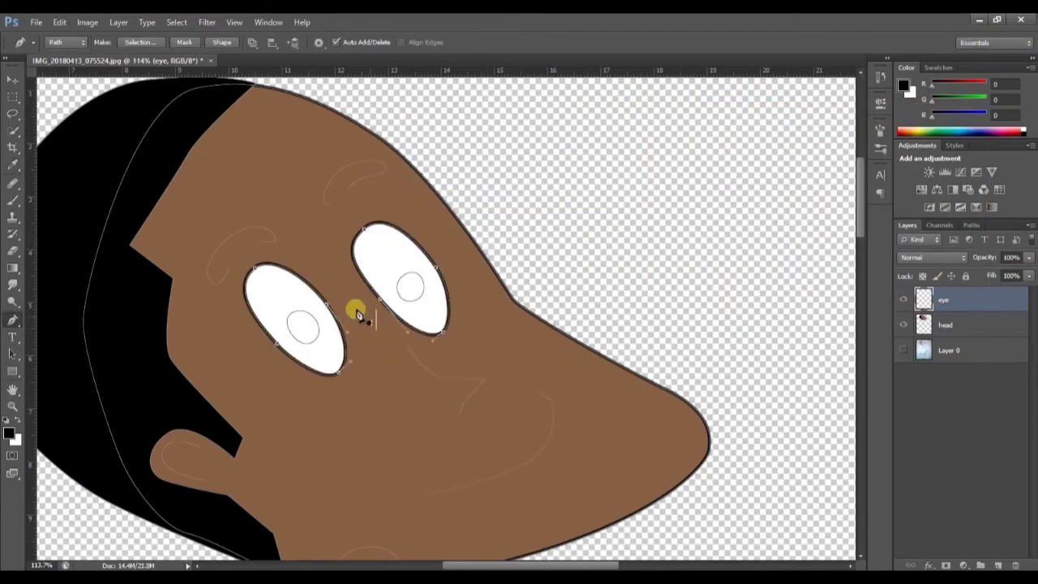
pyautogui.scroll(1, 359, 308)
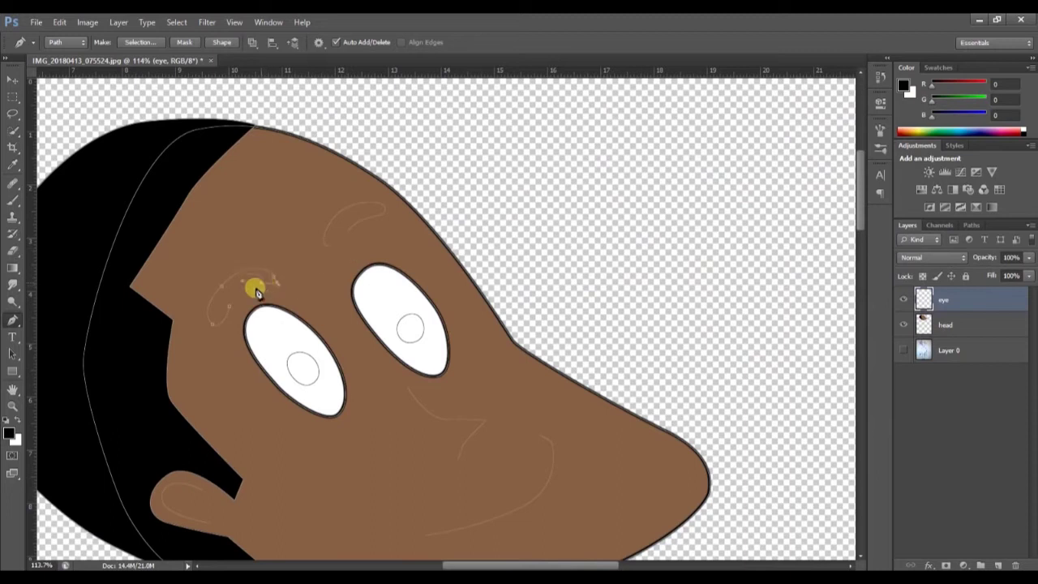
# Create a new layer named "pupil" above the eye layer.
pyautogui.keyDown('alt'); pyautogui.click(227, 309); pyautogui.keyUp('alt')
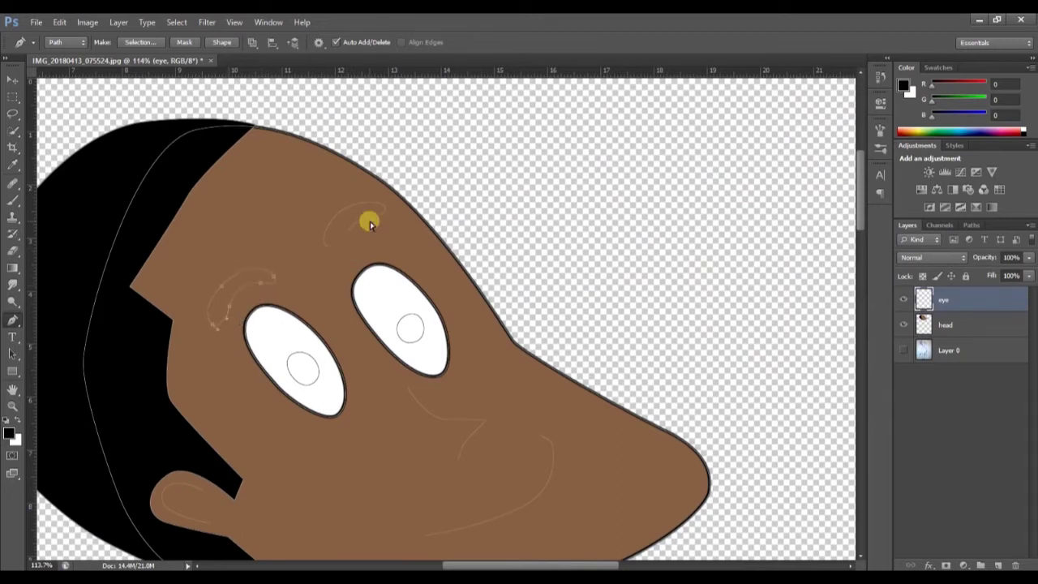
pyautogui.hotkey('ctrl', 'shift', 'n')
pyautogui.write('pupil')
pyautogui.press('Return')
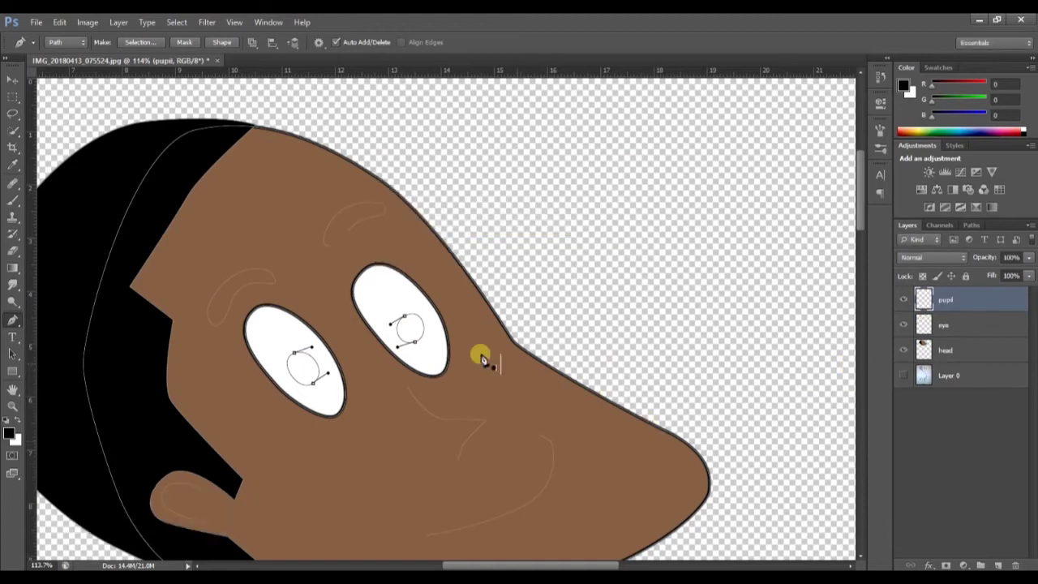
# Fill both pupil circle paths with black on the pupil layer.
pyautogui.rightClick(417, 347)
pyautogui.click(463, 145)
pyautogui.click(825, 146)
pyautogui.click(816, 180)
pyautogui.moveTo(776, 212); pyautogui.dragTo(753, 295)
pyautogui.press('Return')
pyautogui.press('Return')
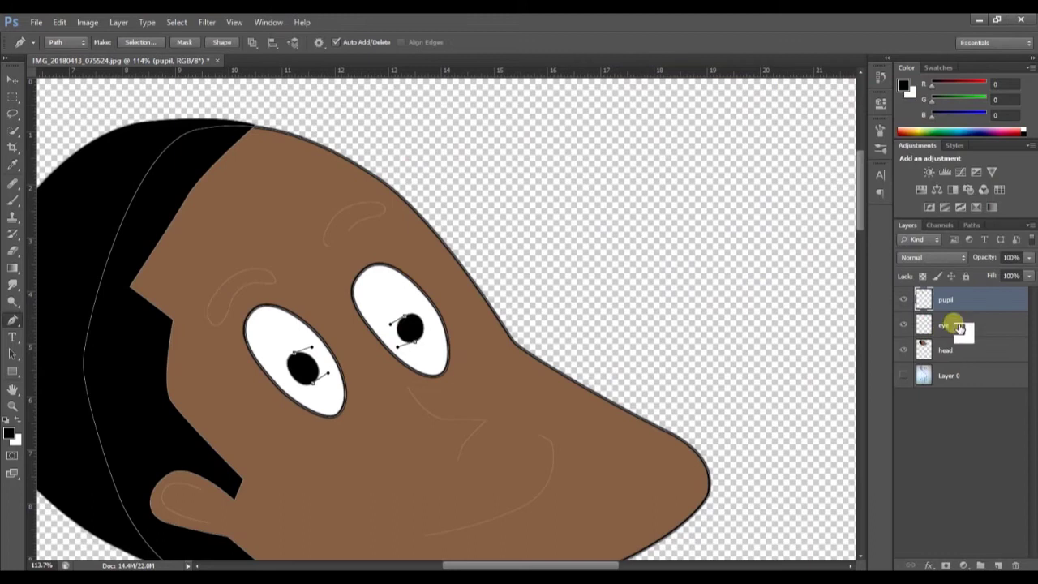
# Create a new layer named "brow" above the pupil layer and fill both eyebrow paths with black.
pyautogui.hotkey('ctrl', 'shift', 'n')
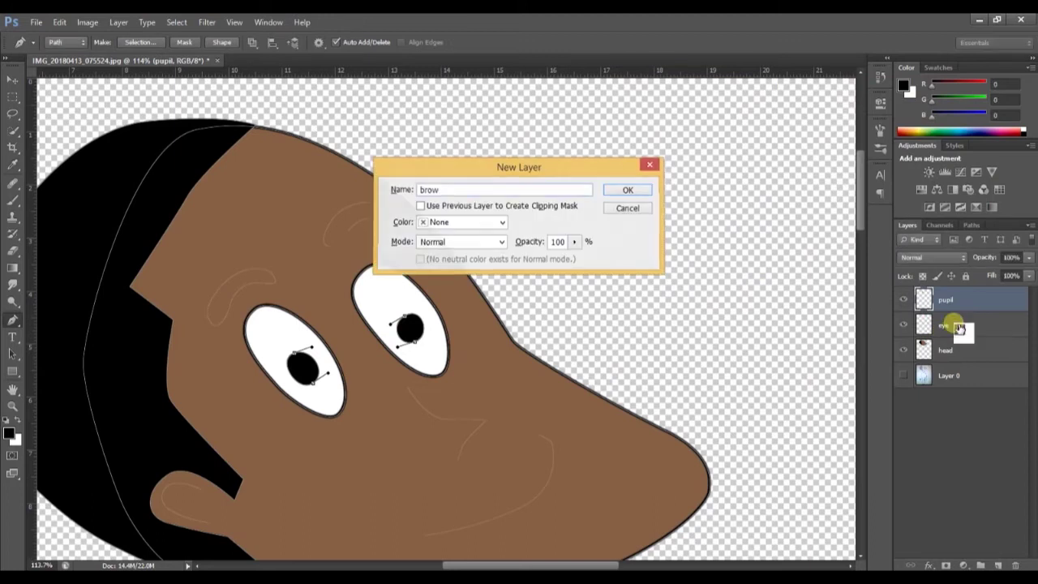
pyautogui.press('Return')
pyautogui.keyDown('ctrl'); pyautogui.click(280, 282); pyautogui.keyUp('ctrl')
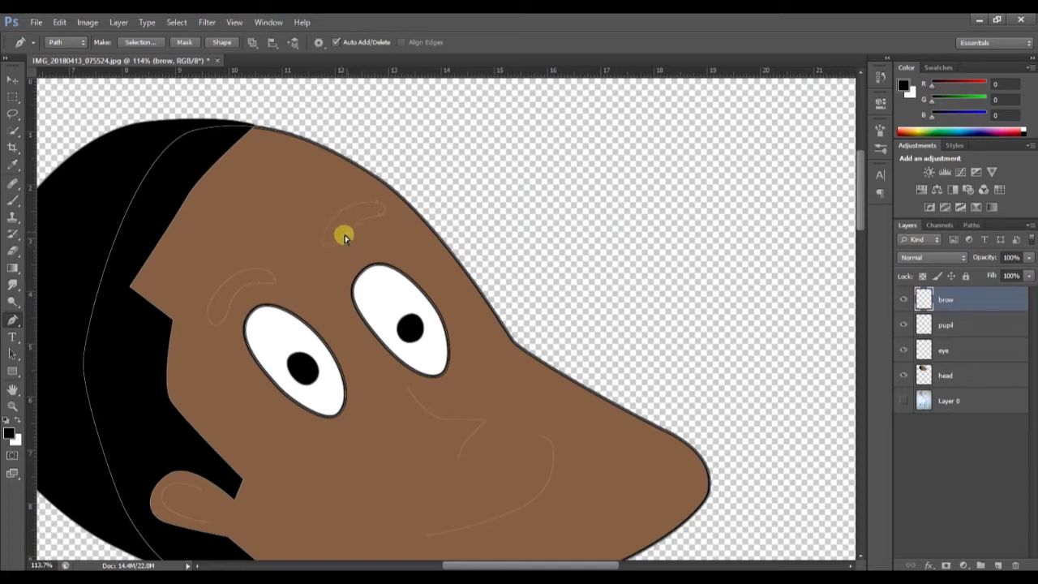
pyautogui.rightClick(276, 281)
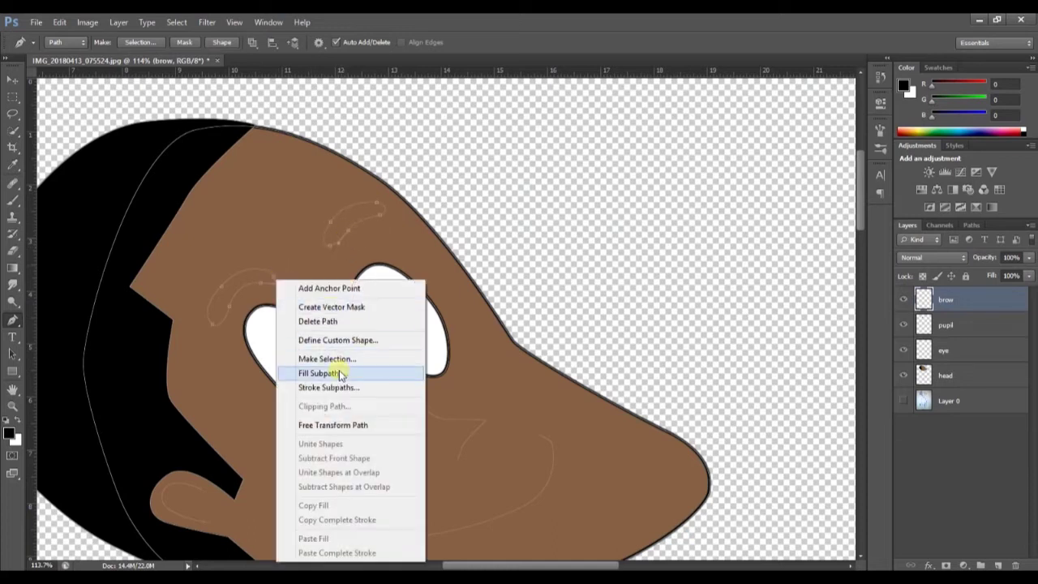
pyautogui.click(338, 371)
pyautogui.press('Return')
# Adjust the brush and stroke the nose, mouth and inner-ear paths in black on the head layer.
pyautogui.scroll(-3, 363, 381)
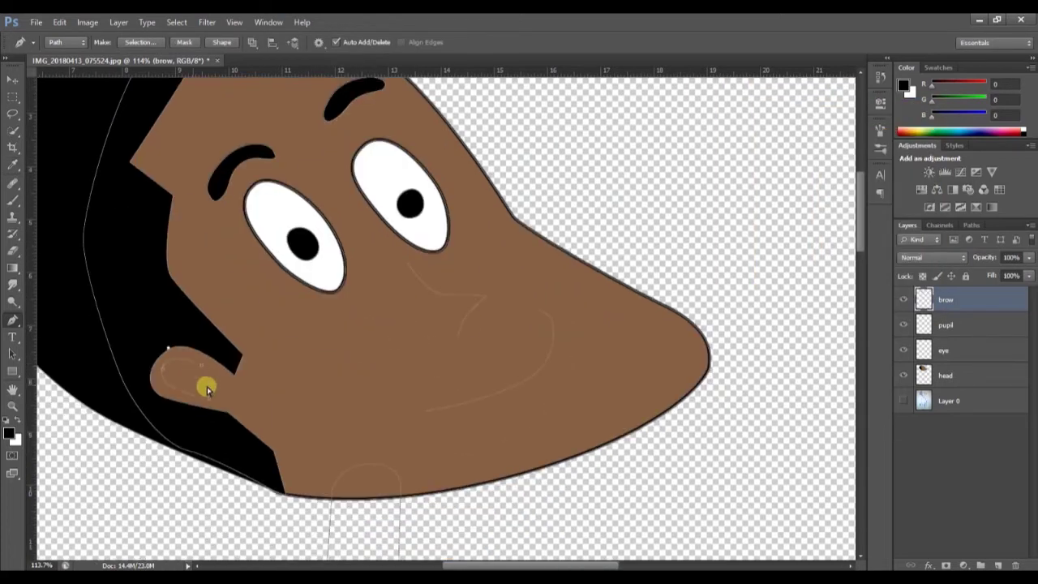
pyautogui.press('b')
pyautogui.rightClick(466, 321)
pyautogui.click(495, 428)
pyautogui.click(579, 47)
pyautogui.press('p')
pyautogui.rightClick(551, 357)
pyautogui.click(946, 371)
pyautogui.rightClick(603, 318)
pyautogui.click(654, 141)
pyautogui.press('Return')
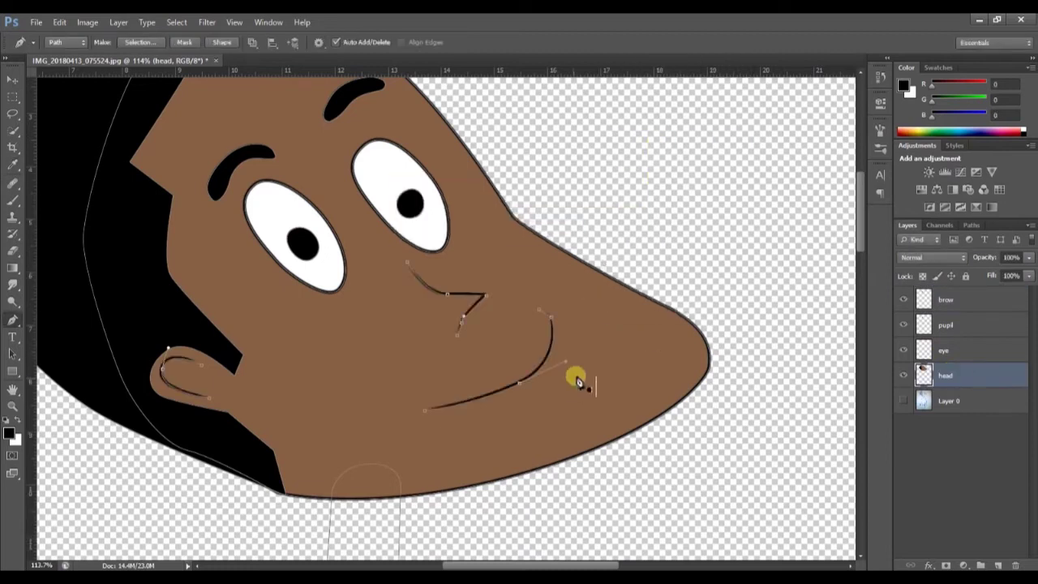
# Create a new layer named "neck" between Layer 0 and the head layer.
pyautogui.scroll(-7, 600, 360)
pyautogui.scroll(-2, 709, 377)
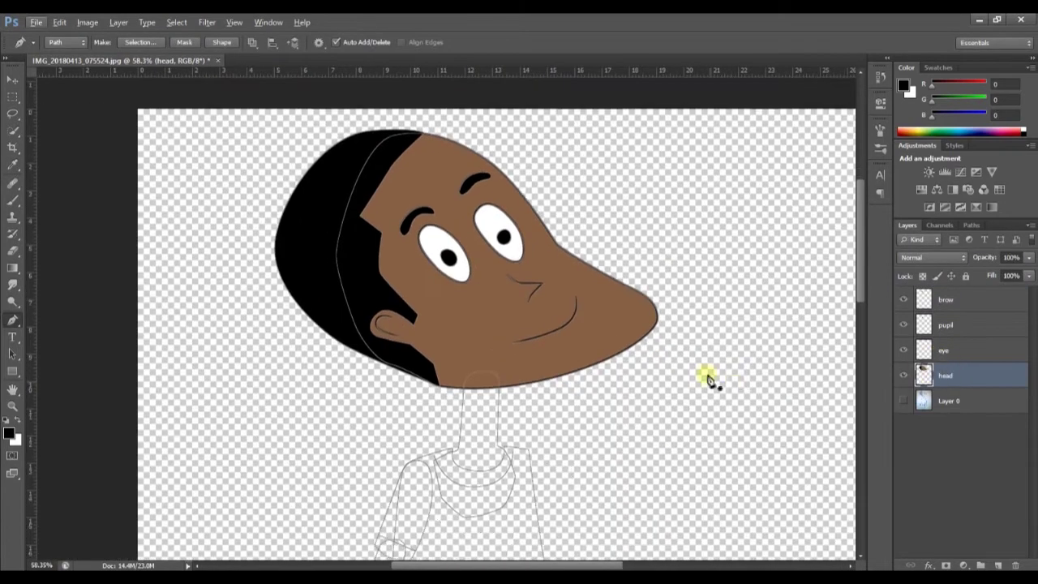
pyautogui.click(957, 401)
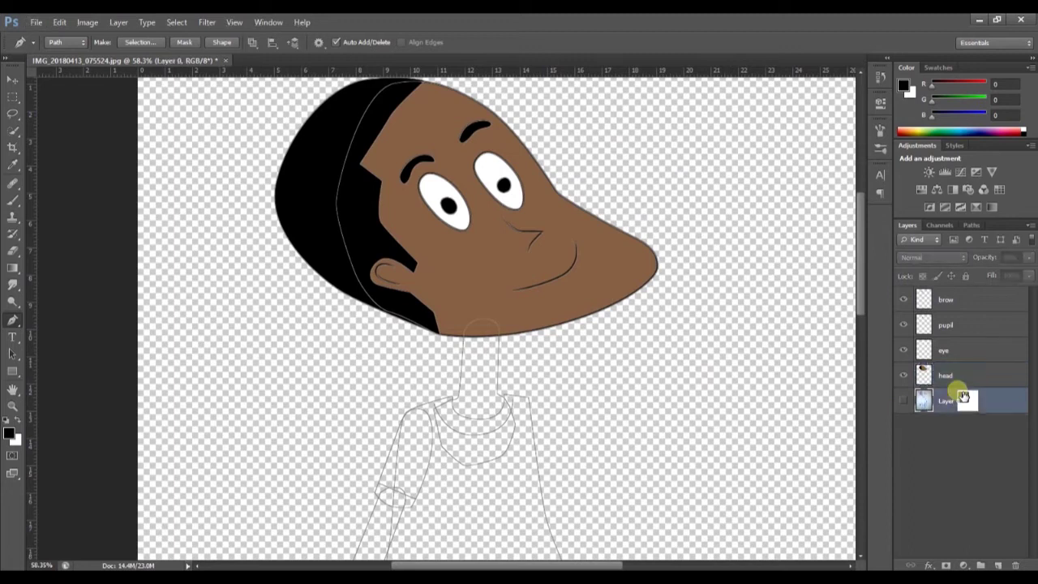
pyautogui.hotkey('ctrl', 'shift', 'n')
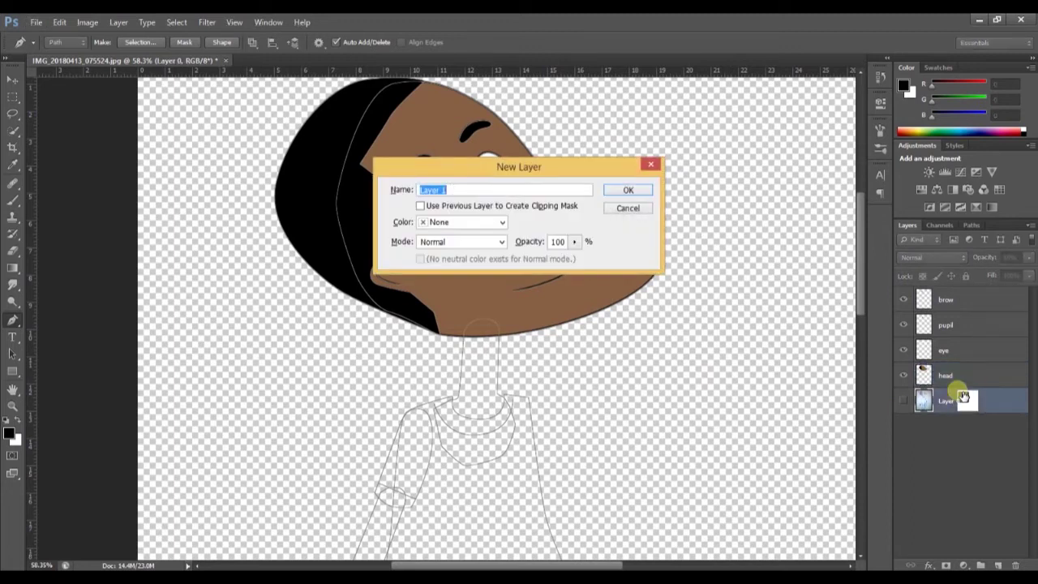
pyautogui.write('neck')
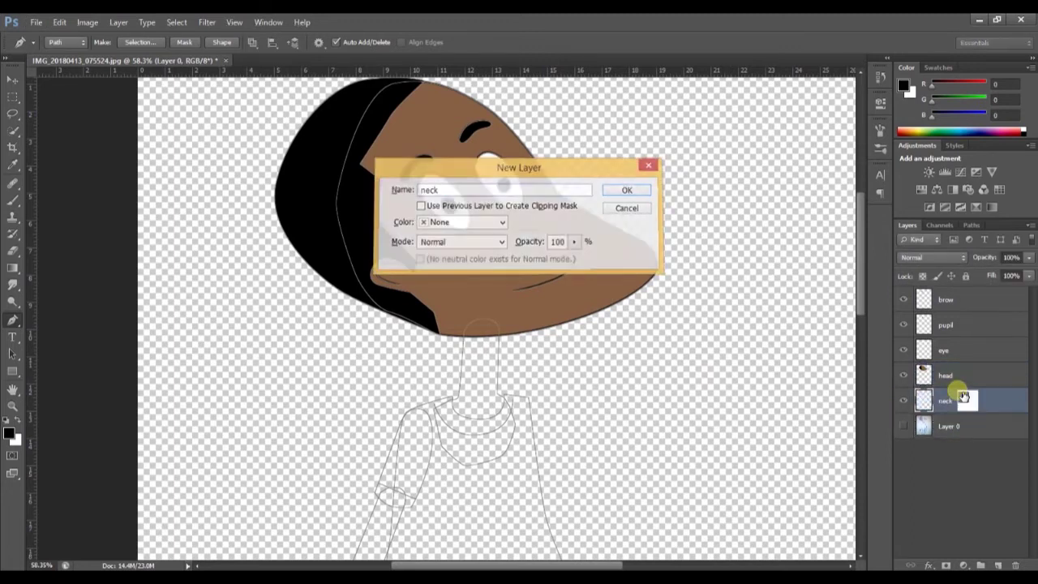
pyautogui.press('Return')
# Fill the neck path with the brown skin colour sampled from the face.
pyautogui.rightClick(500, 367)
pyautogui.click(560, 171)
pyautogui.click(811, 143)
pyautogui.click(836, 177)
pyautogui.click(506, 249)
pyautogui.press('Return')
pyautogui.press('Return')
# Set the brush size to 4 px and stroke the neck path in black.
pyautogui.rightClick(514, 293)
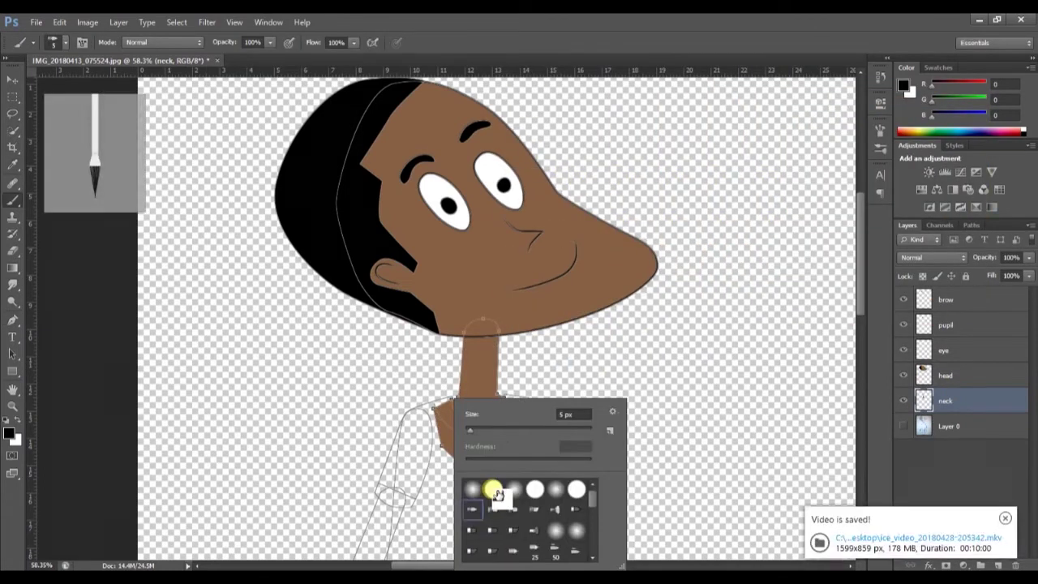
pyautogui.press('Escape')
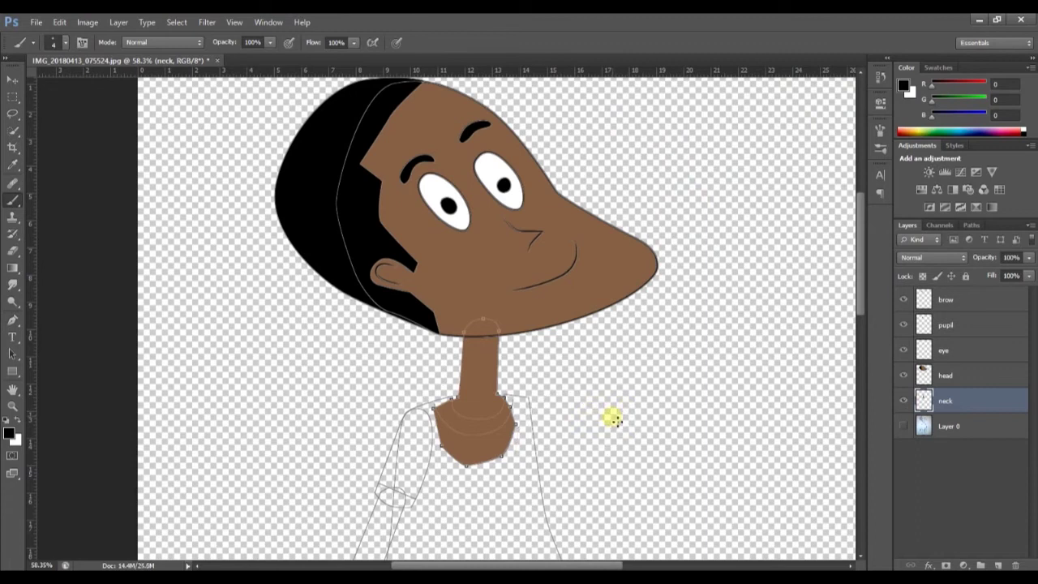
pyautogui.press('p')
pyautogui.rightClick(567, 237)
pyautogui.click(609, 325)
pyautogui.click(597, 202)
# Create a new layer named "shirt" above the neck layer.
pyautogui.scroll(-3, 600, 211)
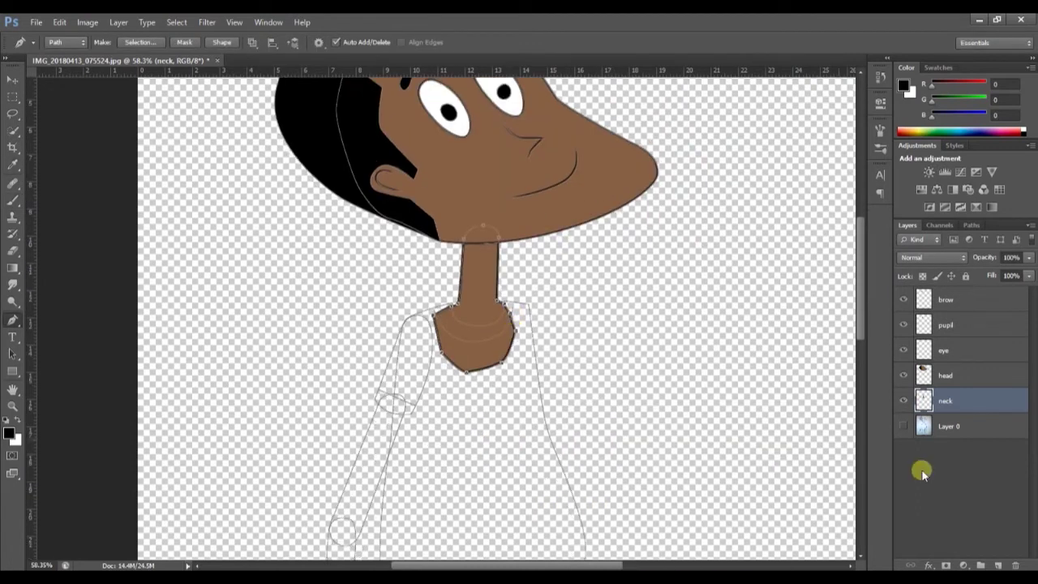
pyautogui.hotkey('ctrl', 'shift', 'n')
pyautogui.write('shirt')
pyautogui.press('Return')
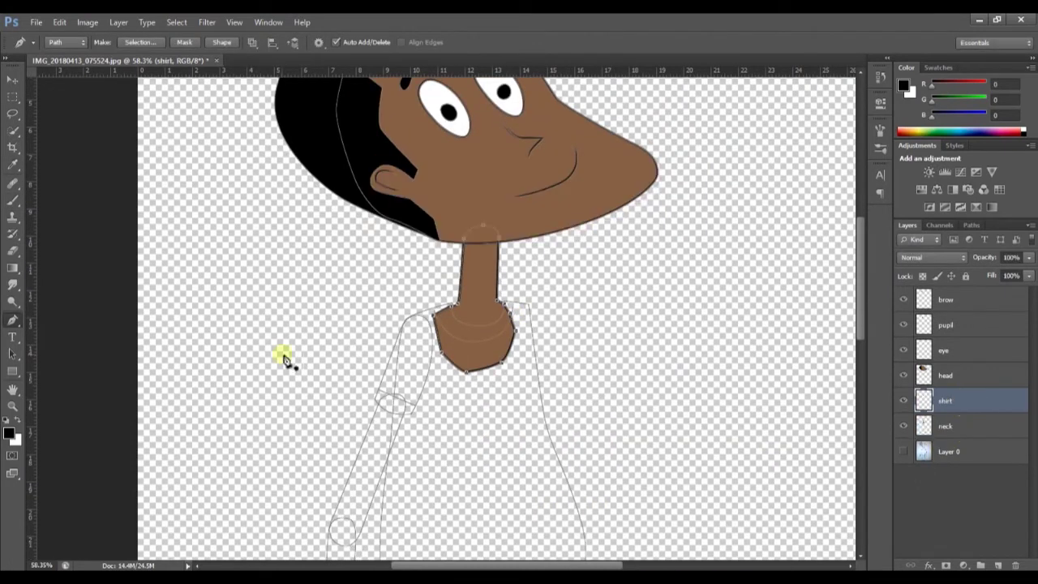
# Try to fill the neck path with a yellow colour on the shirt layer.
pyautogui.scroll(1, 343, 406)
pyautogui.rightClick(504, 69)
pyautogui.click(549, 144)
pyautogui.click(811, 145)
pyautogui.click(794, 180)
pyautogui.click(808, 257)
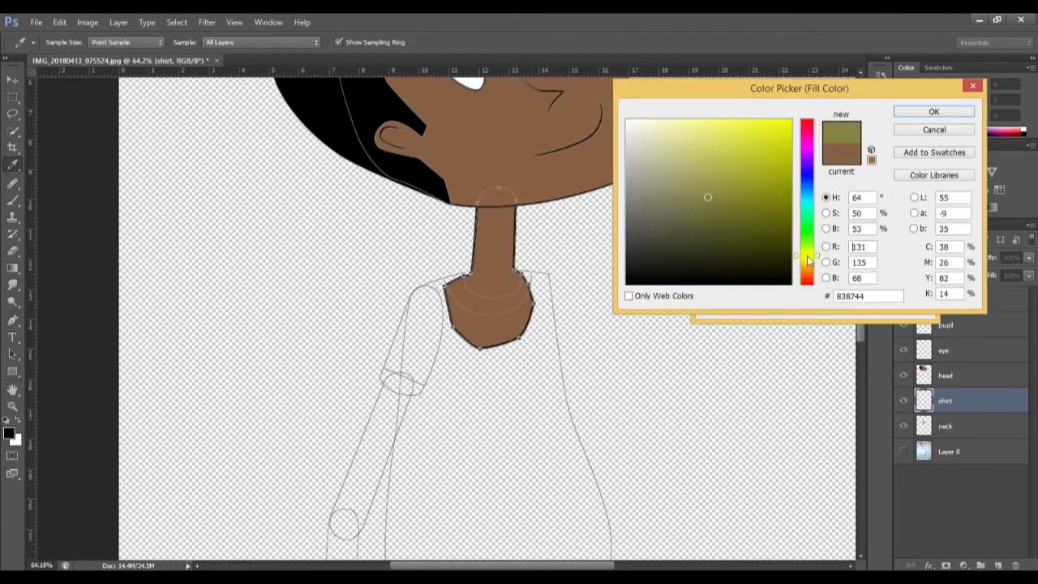
pyautogui.click(750, 123)
pyautogui.click(915, 115)
pyautogui.click(907, 133)
pyautogui.hotkey('ctrl', 'z')
# Fill the shirt body path with yellow-green (cdd36a).
pyautogui.rightClick(549, 338)
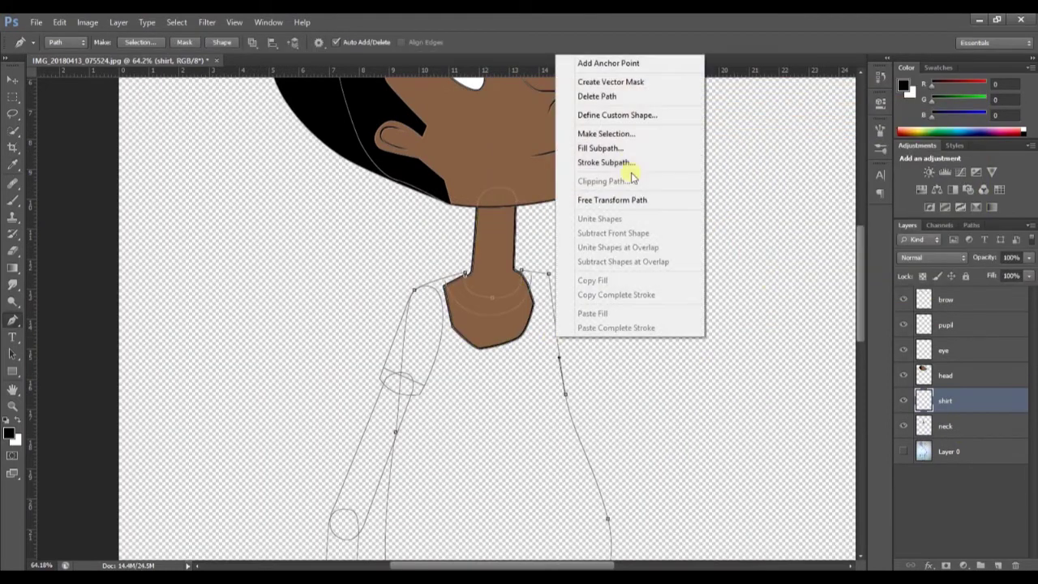
pyautogui.click(625, 148)
pyautogui.click(811, 145)
pyautogui.click(800, 178)
pyautogui.moveTo(767, 161)
pyautogui.mouseDown()
pyautogui.moveTo(785, 165)
pyautogui.moveTo(707, 149)
pyautogui.mouseUp()
pyautogui.click(955, 109)
pyautogui.click(906, 133)
# Try to stroke the shirt's paths with the 4 px brush.
pyautogui.press('b')
pyautogui.rightClick(544, 329)
pyautogui.click(633, 242)
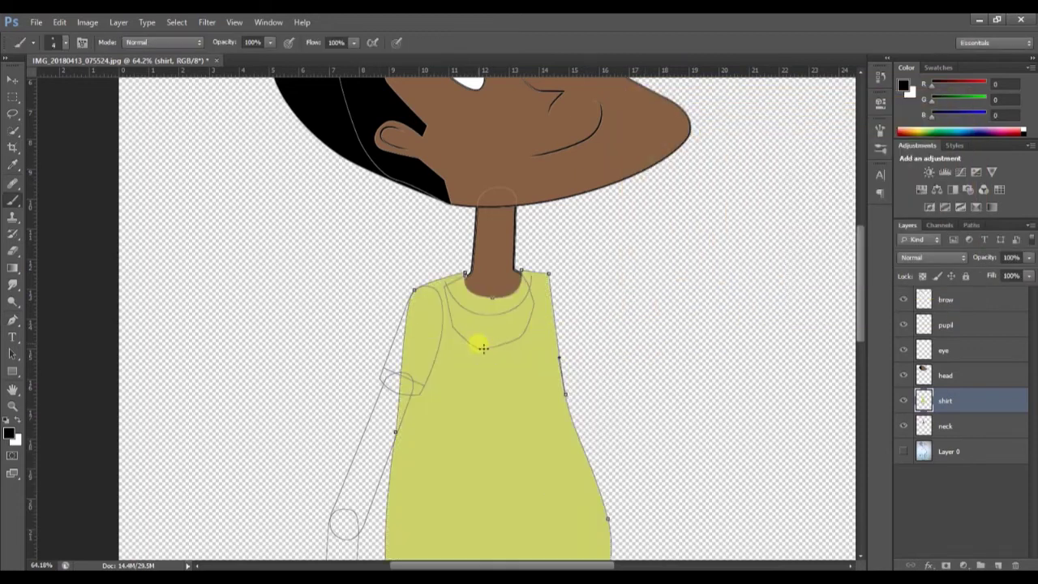
pyautogui.press('p')
pyautogui.rightClick(472, 352)
pyautogui.click(516, 178)
pyautogui.click(608, 206)
pyautogui.scroll(-3, 535, 235)
pyautogui.keyDown('ctrl'); pyautogui.click(519, 234); pyautogui.keyUp('ctrl')
pyautogui.rightClick(510, 228)
pyautogui.click(570, 351)
# Revert the shirt strokes to an earlier history state.
pyautogui.click(881, 77)
pyautogui.click(803, 159)
pyautogui.click(880, 77)
# Stroke the shirt outline and the curved collar path with the black brush.
pyautogui.click(10, 415)
pyautogui.rightClick(537, 248)
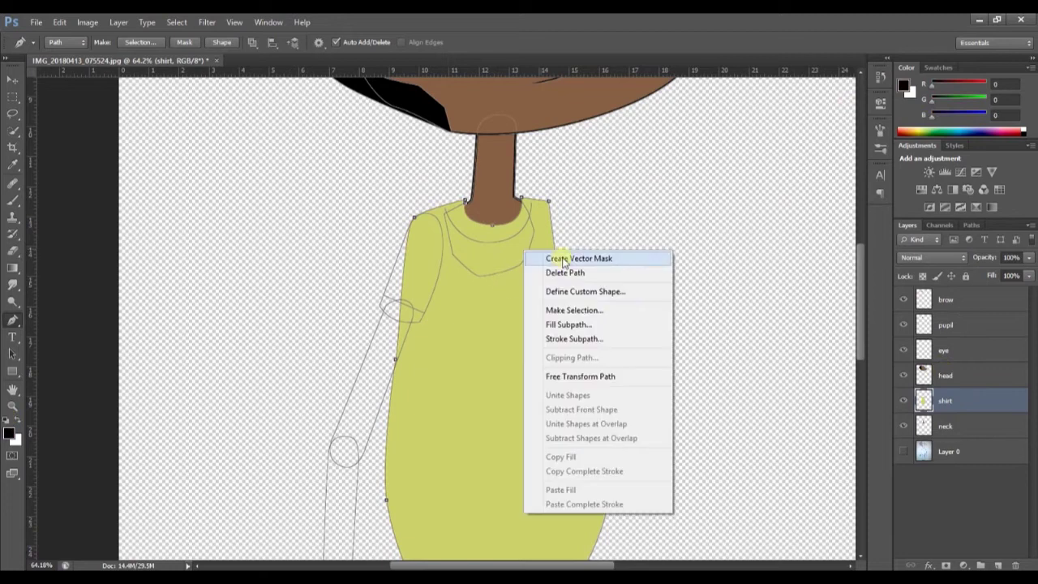
pyautogui.rightClick(523, 234)
pyautogui.click(553, 342)
pyautogui.click(603, 205)
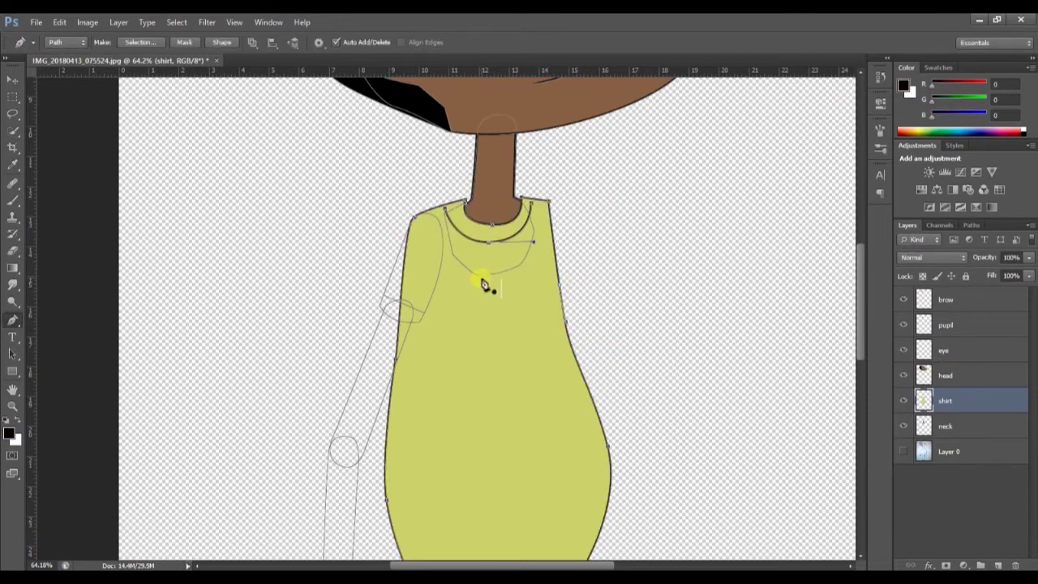
# Create a new layer named "ruparm" above the shirt layer.
pyautogui.scroll(-2, 811, 346)
pyautogui.hotkey('ctrl', 'shift', 'n')
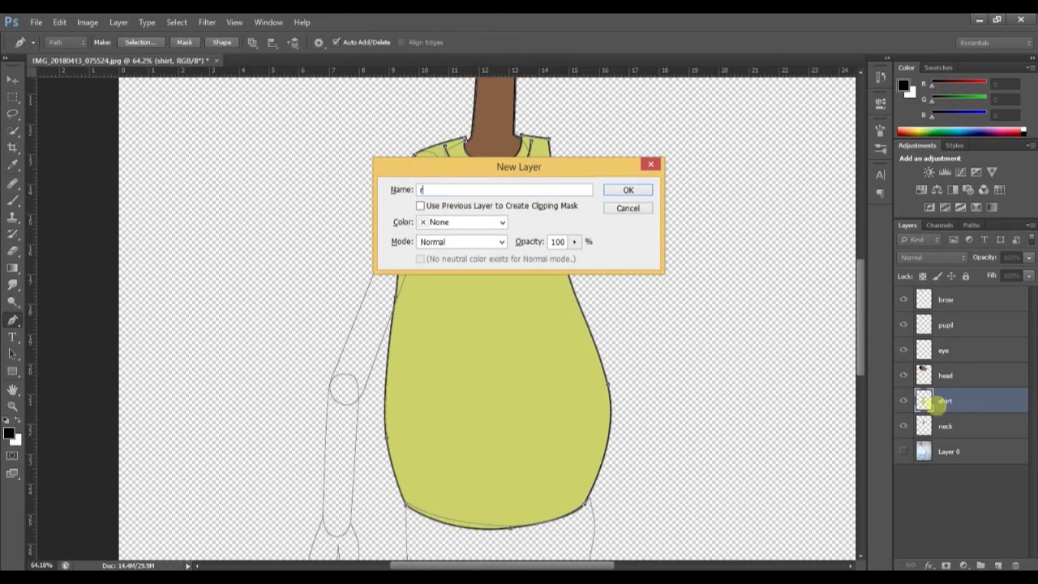
pyautogui.press('Return')
# Fill the upper arm path with the brown skin colour sampled from the neck.
pyautogui.rightClick(424, 267)
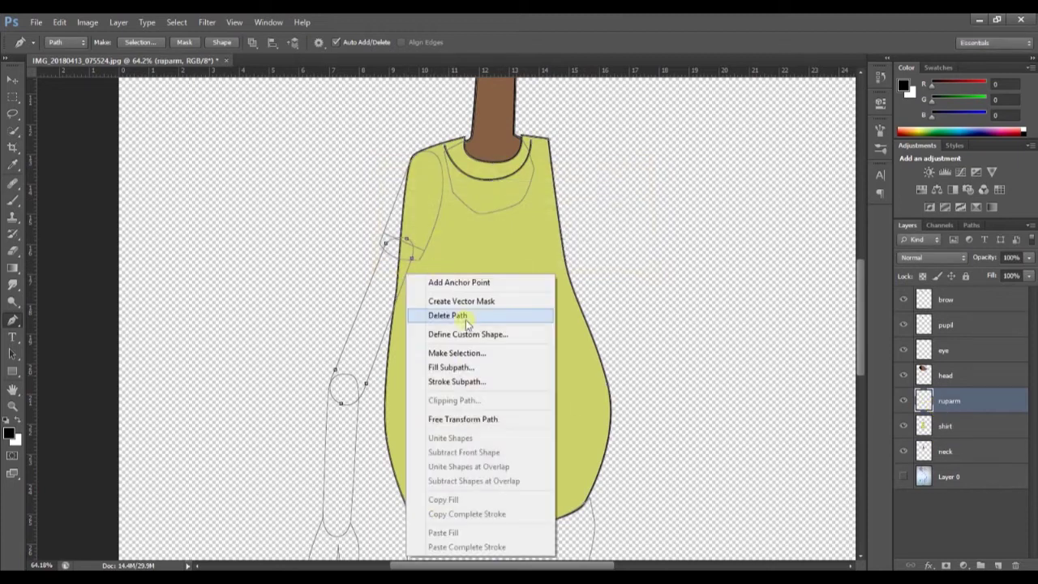
pyautogui.click(452, 385)
pyautogui.click(781, 144)
pyautogui.click(509, 129)
pyautogui.press('Return')
pyautogui.press('Return')
# Stroke the upper arm path with the black brush.
pyautogui.rightClick(401, 238)
pyautogui.press('Escape')
pyautogui.press('b')
pyautogui.rightClick(480, 231)
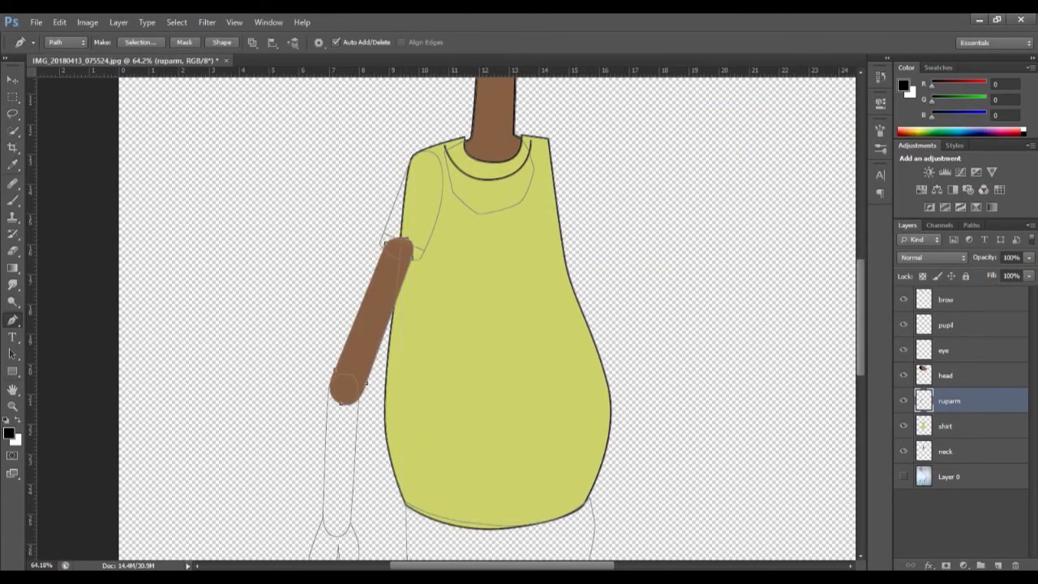
pyautogui.press('Return')
pyautogui.press('p')
pyautogui.rightClick(481, 294)
pyautogui.click(530, 382)
pyautogui.click(607, 204)
# Fill the sleeve path with the yellow-green colour sampled from the shirt.
pyautogui.rightClick(448, 197)
pyautogui.click(495, 271)
pyautogui.click(810, 146)
pyautogui.click(802, 162)
pyautogui.click(540, 227)
pyautogui.press('Return')
pyautogui.press('Return')
# Stroke the sleeve outline and its cuff line with the black brush.
pyautogui.rightClick(446, 171)
pyautogui.click(489, 278)
pyautogui.press('Return')
pyautogui.rightClick(417, 207)
pyautogui.click(460, 314)
pyautogui.press('Return')
# Create a new layer named "rlowarm" above the ruparm layer.
pyautogui.scroll(-3, 463, 230)
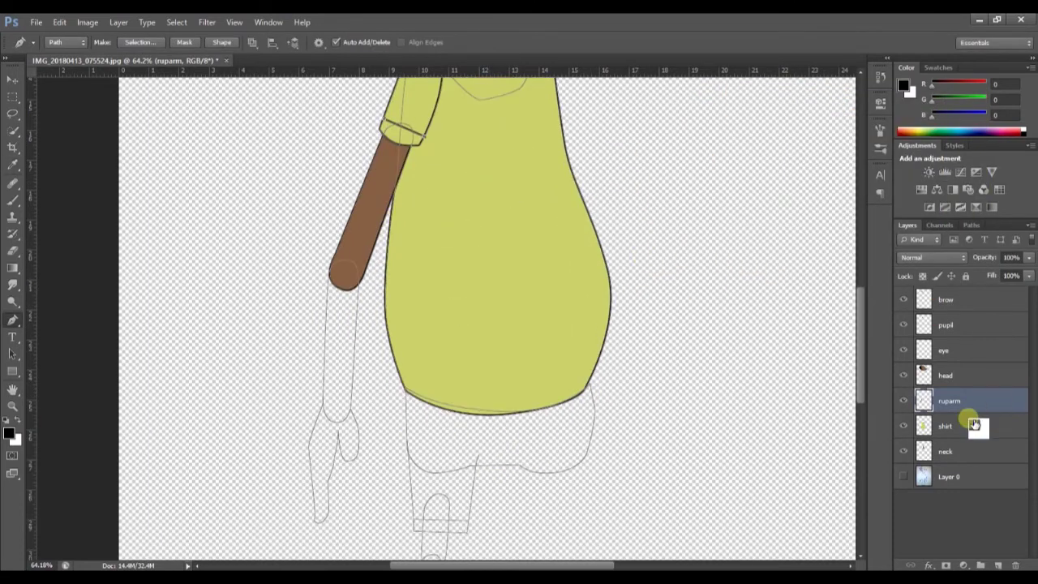
pyautogui.hotkey('ctrl', 'shift', 'n')
pyautogui.write('rlowarm')
pyautogui.press('Return')
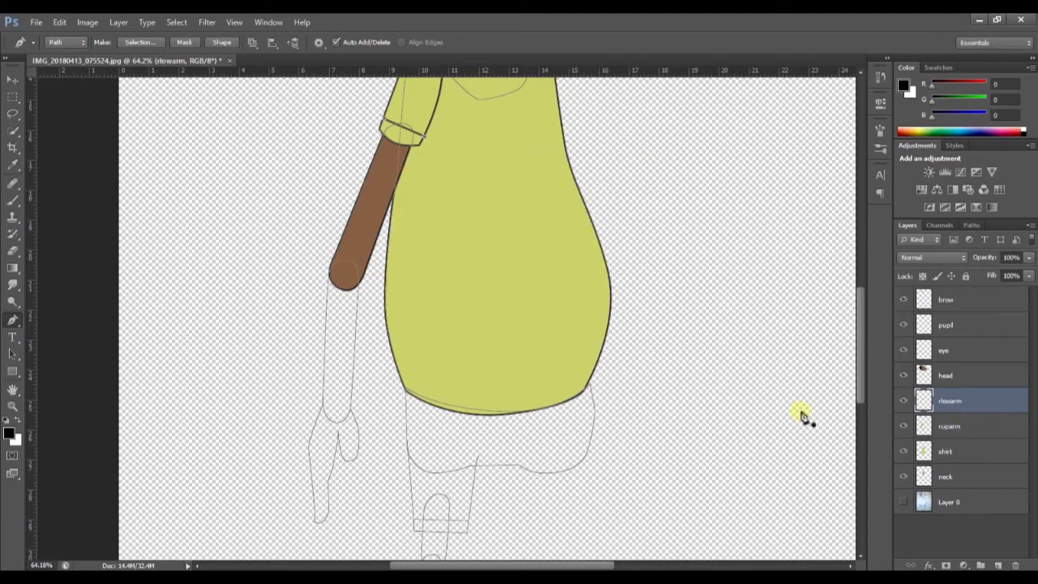
# Fill the lower arm path with the brown colour sampled from the upper arm.
pyautogui.rightClick(355, 355)
pyautogui.click(396, 162)
pyautogui.click(815, 146)
pyautogui.click(812, 174)
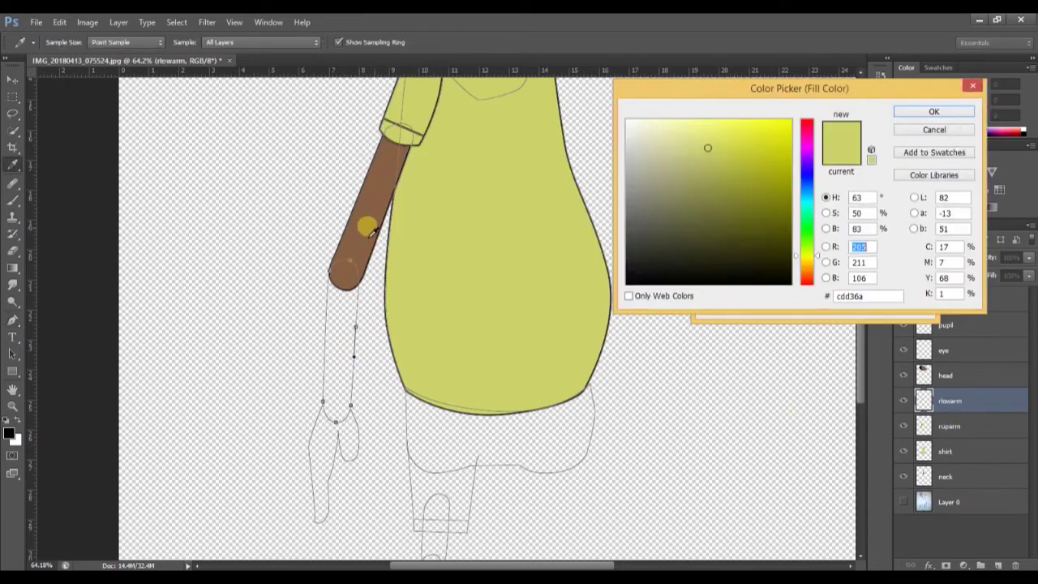
pyautogui.click(369, 231)
pyautogui.press('Return')
pyautogui.press('Return')
# Stroke the lower arm path with the black brush.
pyautogui.press('b')
pyautogui.rightClick(359, 281)
pyautogui.rightClick(401, 371)
pyautogui.press('Return')
pyautogui.press('p')
pyautogui.rightClick(374, 273)
pyautogui.click(447, 368)
pyautogui.press('Return')
# Paint over the black outline inside the elbow joint with the arm's brown (RGB 135, 97, 68).
pyautogui.scroll(2, 328, 305)
pyautogui.press('b')
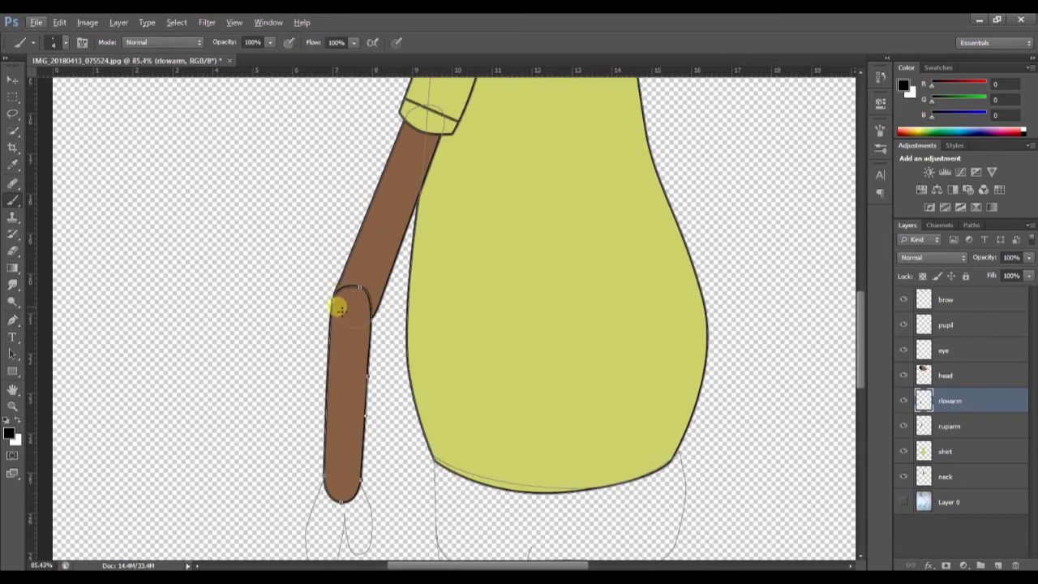
pyautogui.press('[')
pyautogui.press('[')
pyautogui.scroll(2, 370, 330)
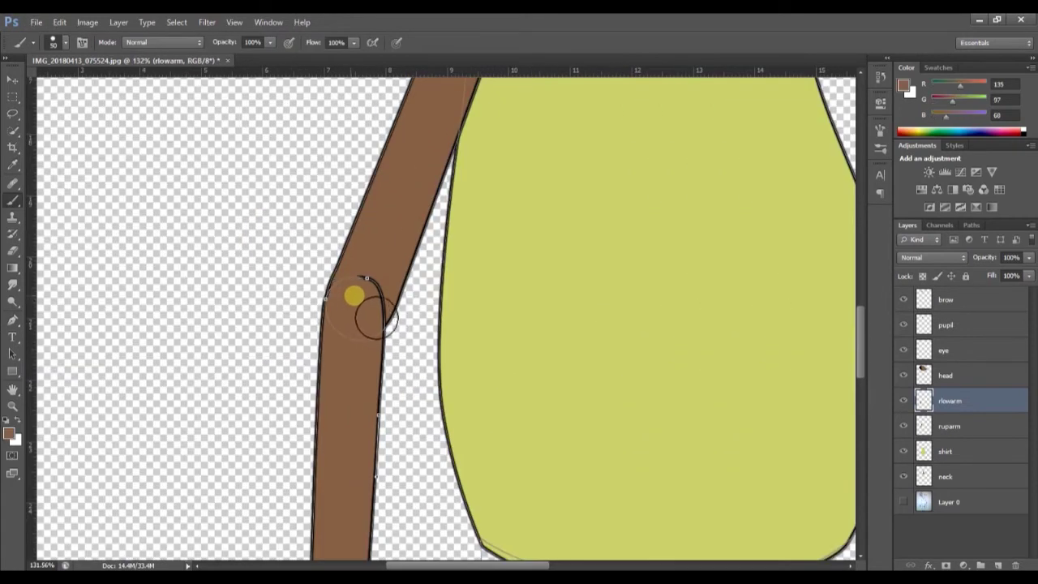
# Create a new layer named "rhand" above the rlowarm layer.
pyautogui.scroll(-5, 361, 309)
pyautogui.press('p')
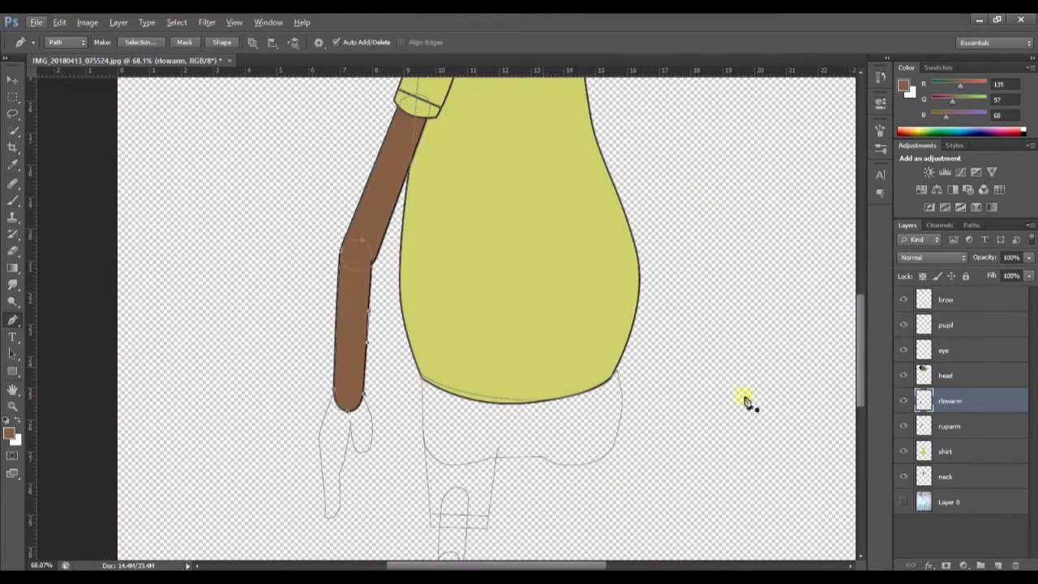
pyautogui.hotkey('ctrl', 'shift', 'n')
pyautogui.write('rhand')
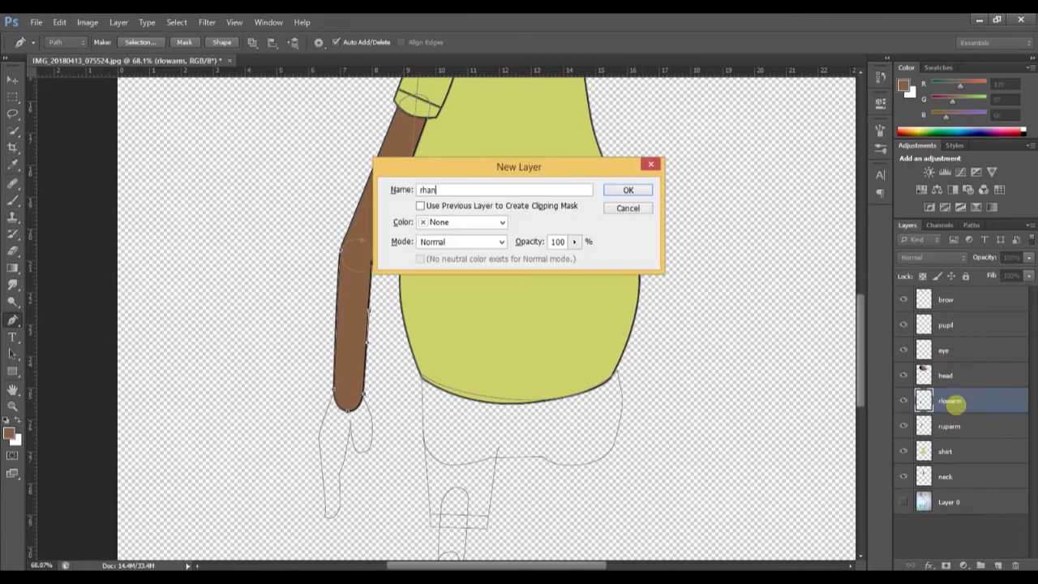
pyautogui.press('Return')
# Fill the hand path with the brown skin colour sampled from the arm.
pyautogui.keyDown('ctrl'); pyautogui.click(371, 440); pyautogui.keyUp('ctrl')
pyautogui.rightClick(369, 441)
pyautogui.click(450, 270)
pyautogui.click(811, 146)
pyautogui.click(803, 180)
pyautogui.click(368, 226)
pyautogui.press('Return')
pyautogui.press('Return')
pyautogui.press('b')
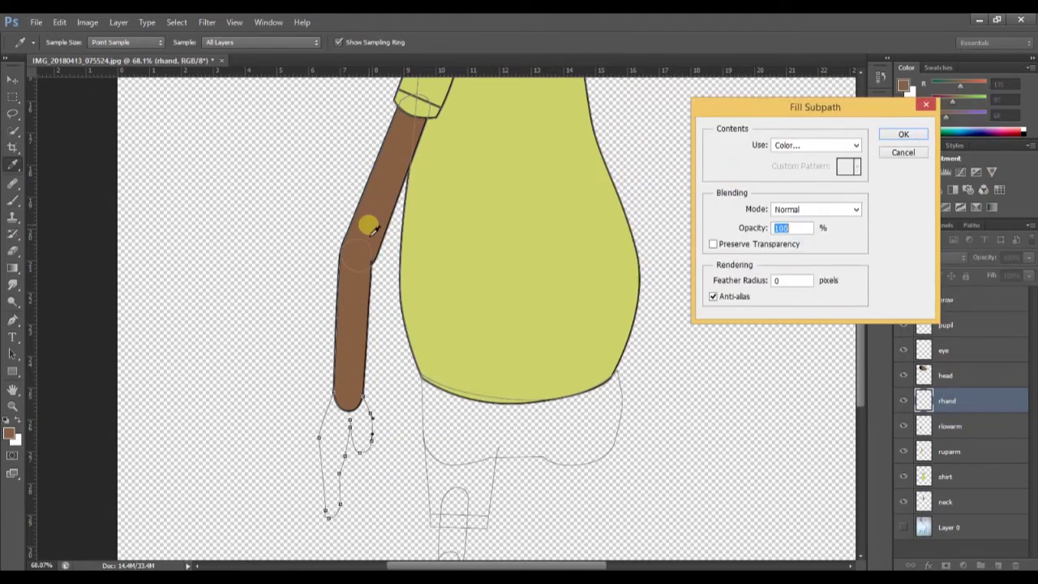
# Stroke the hand path with the black brush on the rhand layer.
pyautogui.scroll(-2, 361, 442)
pyautogui.rightClick(367, 450)
pyautogui.moveTo(493, 413); pyautogui.dragTo(436, 408)
pyautogui.write('50')
pyautogui.press('Return')
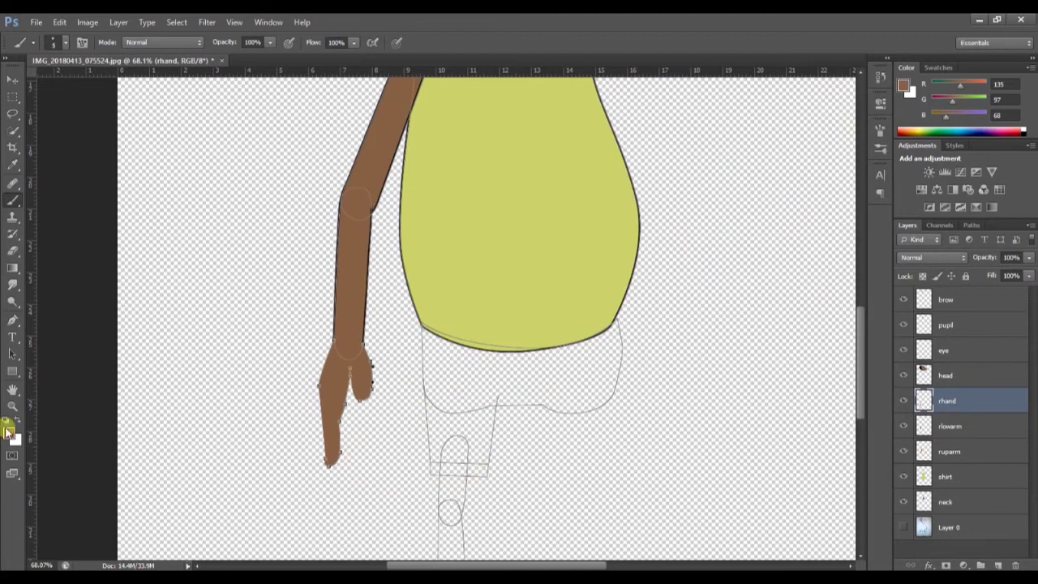
pyautogui.hotkey('ctrl', 'z')
pyautogui.press('p')
pyautogui.rightClick(447, 356)
pyautogui.click(500, 176)
pyautogui.press('Return')
pyautogui.scroll(-6, 423, 348)
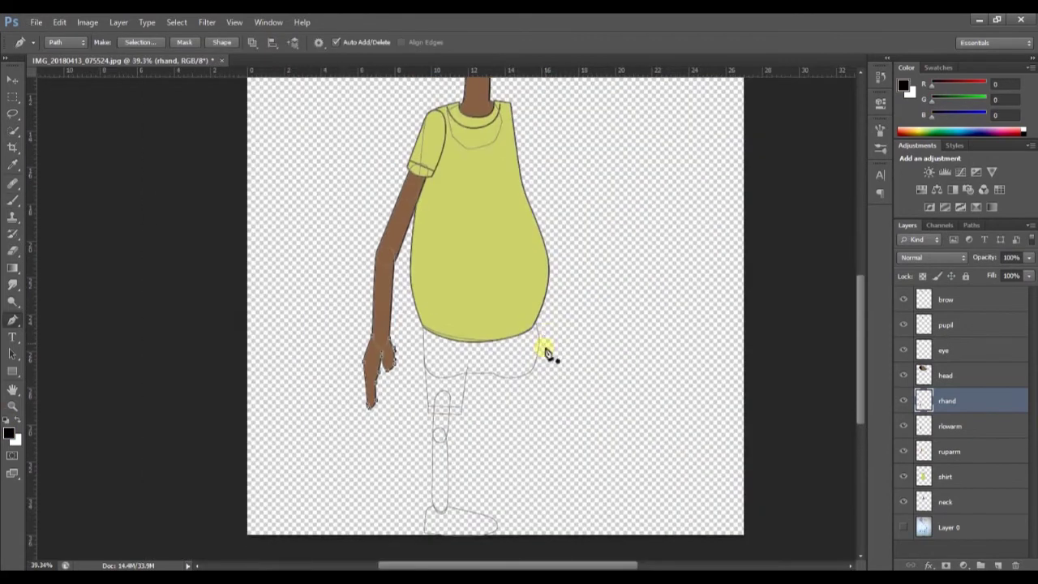
# Create a new layer named "waist" directly above the shirt layer.
pyautogui.scroll(4, 447, 463)
pyautogui.click(960, 478)
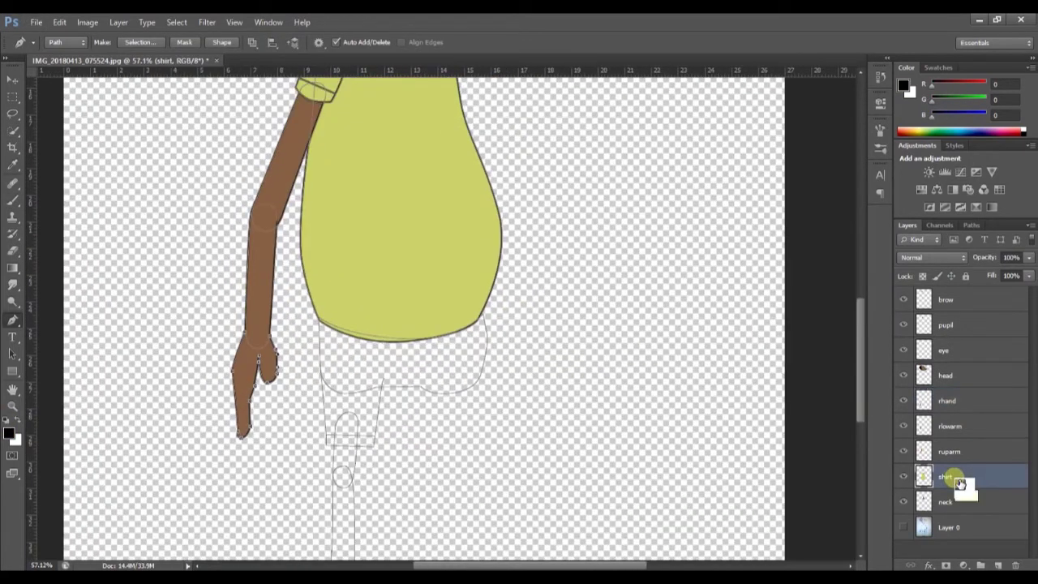
pyautogui.hotkey('ctrl', 'shift', 'n')
pyautogui.write('wasit')
pyautogui.press('Return')
# Fill the waist path of the shorts with dark blue (#1f5269).
pyautogui.rightClick(483, 354)
pyautogui.click(527, 157)
pyautogui.click(775, 141)
pyautogui.click(774, 174)
pyautogui.moveTo(807, 177); pyautogui.dragTo(807, 193)
pyautogui.click(741, 216)
pyautogui.click(914, 119)
pyautogui.click(902, 128)
# Stroke the waist path of the shorts with the black brush.
pyautogui.press('b')
pyautogui.moveTo(395, 309); pyautogui.dragTo(514, 222)
pyautogui.hotkey('ctrl', 'z')
pyautogui.press('p')
pyautogui.rightClick(515, 231)
pyautogui.click(574, 323)
# Create a new layer named "rupleg" above the waist layer and fill the upper leg path with the brown skin colour.
pyautogui.scroll(-3, 497, 344)
pyautogui.scroll(1, 498, 347)
pyautogui.hotkey('ctrl', 'shift', 'n')
pyautogui.write('rupleg')
pyautogui.press('Return')
pyautogui.keyDown('ctrl'); pyautogui.click(334, 320); pyautogui.keyUp('ctrl')
pyautogui.rightClick(334, 319)
pyautogui.click(390, 397)
pyautogui.click(819, 146)
pyautogui.click(807, 182)
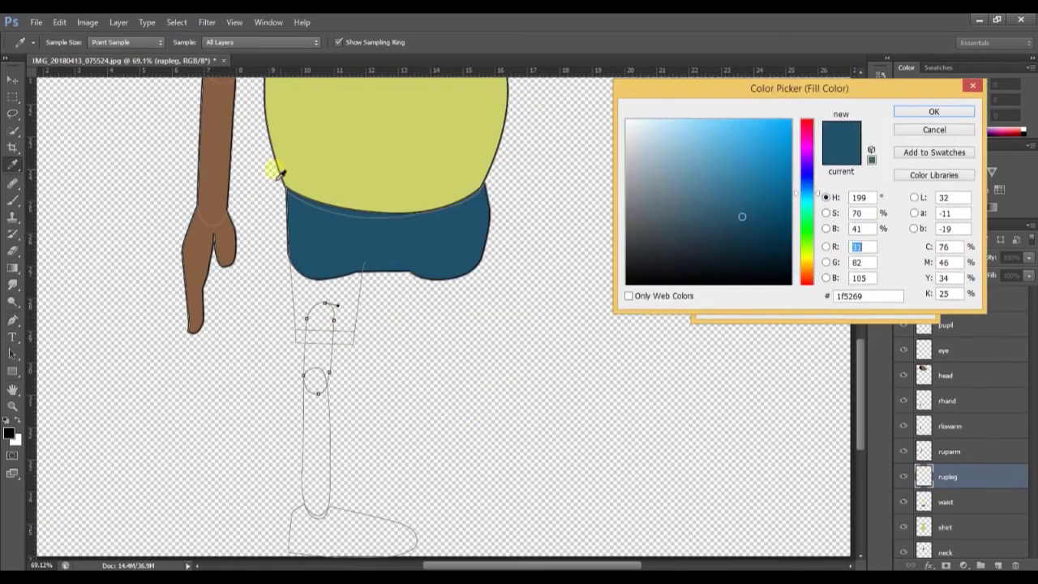
pyautogui.click(905, 134)
# Stroke the upper leg path with the black brush.
pyautogui.press('b')
pyautogui.press('p')
pyautogui.rightClick(456, 340)
pyautogui.click(523, 166)
pyautogui.press('Return')
# Fill the shorts leg path on the rupleg layer with the dark blue sampled from the waist.
pyautogui.keyDown('ctrl'); pyautogui.click(361, 288); pyautogui.keyUp('ctrl')
pyautogui.rightClick(360, 288)
pyautogui.click(405, 382)
pyautogui.click(819, 145)
pyautogui.click(810, 180)
pyautogui.click(417, 248)
pyautogui.press('Return')
pyautogui.press('Return')
# Stroke the outline and hem of the shorts leg with the black brush.
pyautogui.rightClick(362, 292)
pyautogui.click(411, 398)
pyautogui.press('Return')
pyautogui.rightClick(346, 332)
pyautogui.click(385, 160)
pyautogui.press('Return')
# Create a new layer named "rlowleg" above rupleg and fill the lower leg path with the brown sampled from the upper leg.
pyautogui.scroll(-2, 423, 298)
pyautogui.hotkey('ctrl', 'shift', 'n')
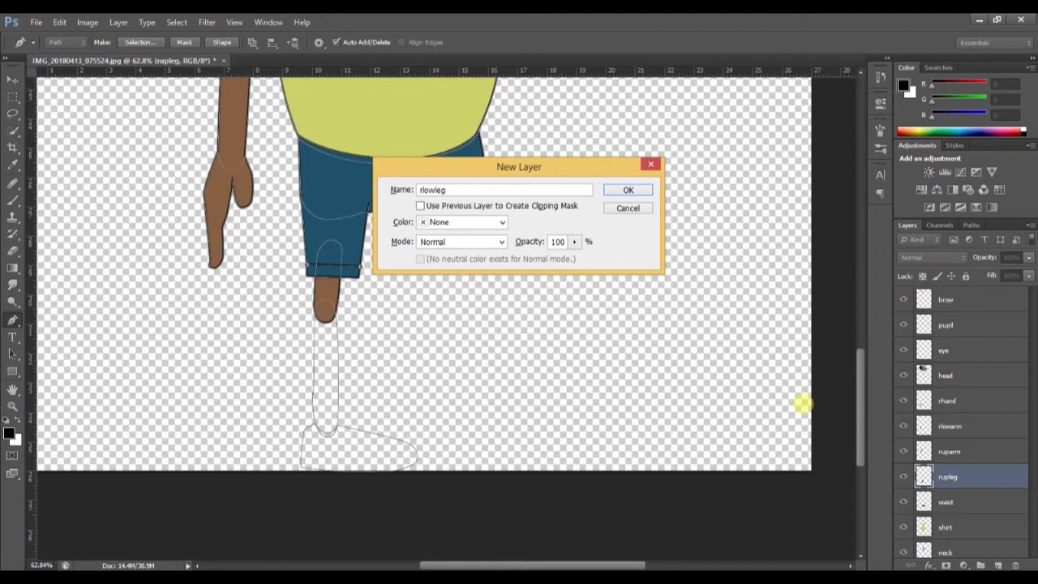
pyautogui.press('Return')
pyautogui.scroll(4, 349, 369)
pyautogui.keyDown('ctrl'); pyautogui.click(356, 331); pyautogui.keyUp('ctrl')
pyautogui.rightClick(355, 331)
pyautogui.click(410, 141)
pyautogui.click(819, 144)
pyautogui.click(805, 178)
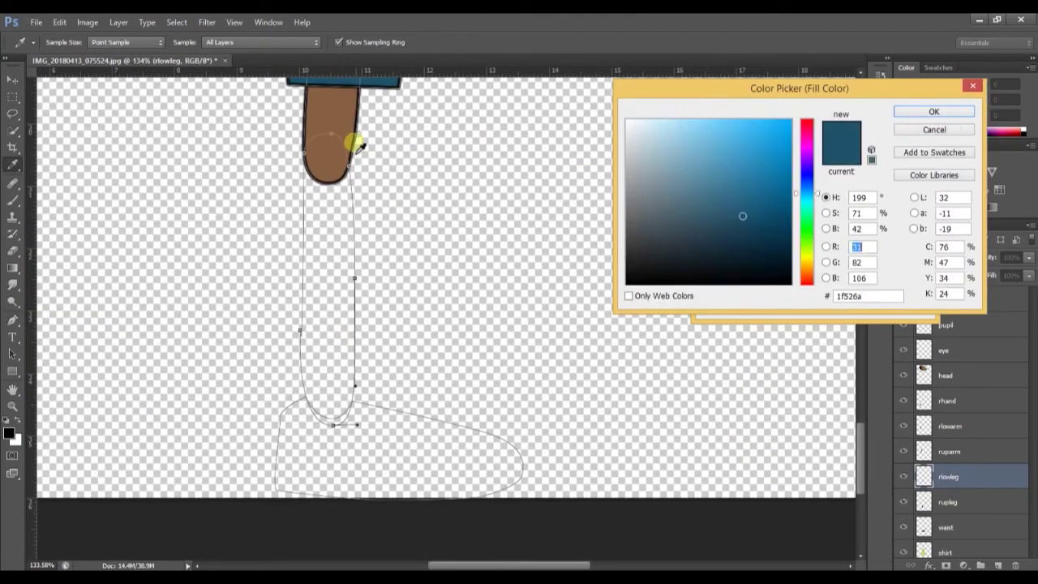
pyautogui.click(334, 159)
pyautogui.press('Return')
pyautogui.press('Return')
# Stroke the lower leg path in black and paint over the outline inside the knee with the skin brown (RGB 135, 97, 68).
pyautogui.rightClick(272, 226)
pyautogui.click(339, 315)
pyautogui.press('Return')
pyautogui.scroll(3, 324, 260)
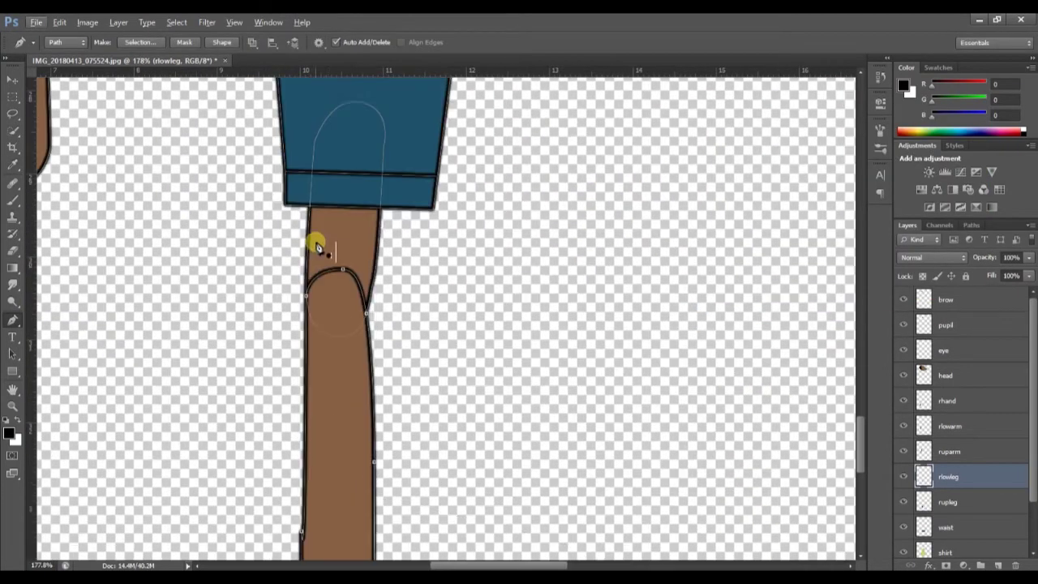
pyautogui.press('b')
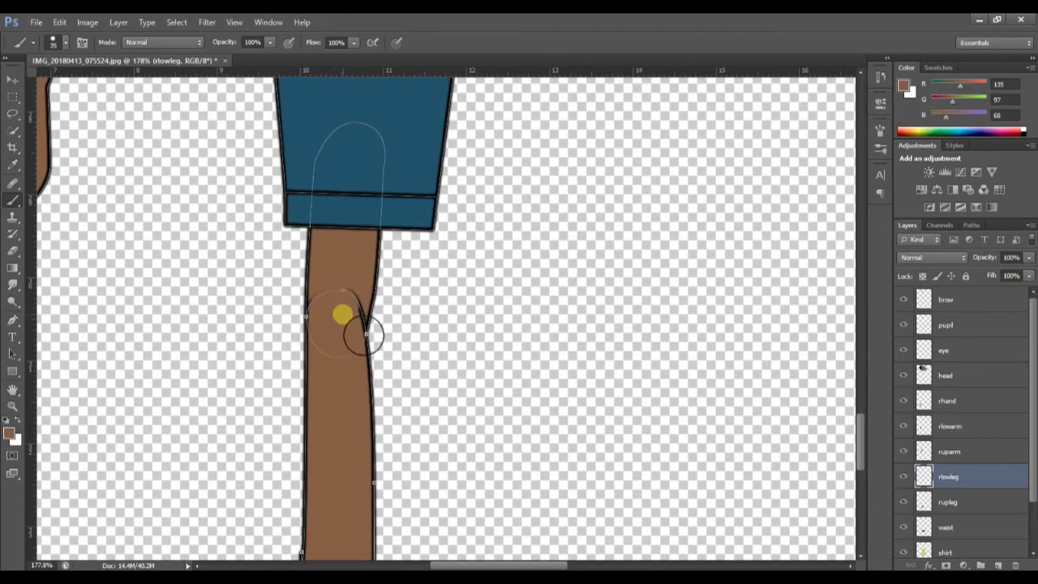
# Create a new layer named "rfoot" above the rlowleg layer.
pyautogui.scroll(-4, 342, 308)
pyautogui.hotkey('ctrl', 'shift', 'n')
pyautogui.write('rfo')
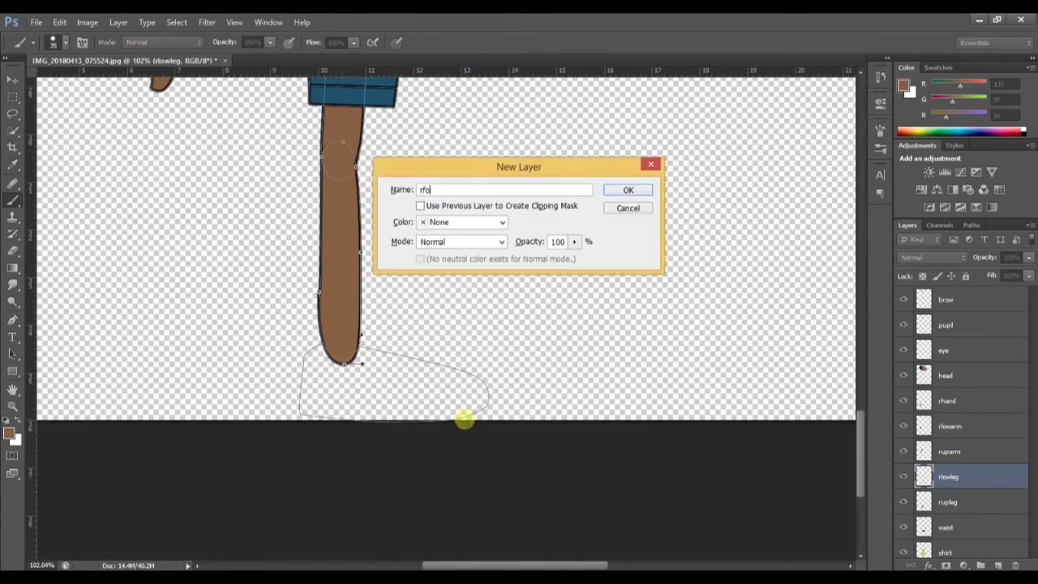
pyautogui.write('ot')
pyautogui.press('Return')
# Fill the shoe path on the rfoot layer with dark grey.
pyautogui.scroll(1, 424, 424)
pyautogui.press('i')
pyautogui.rightClick(474, 413)
pyautogui.click(503, 220)
pyautogui.click(803, 145)
pyautogui.click(803, 146)
pyautogui.click(632, 248)
pyautogui.click(932, 111)
pyautogui.click(904, 134)
# Stroke the shoe path in black with a size 3 brush.
pyautogui.press('b')
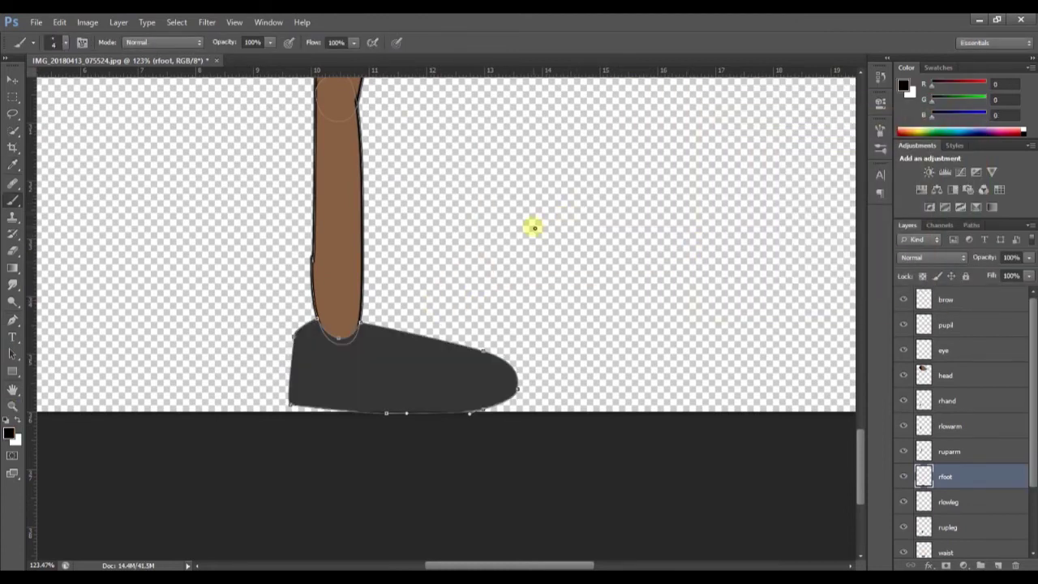
pyautogui.hotkey('ctrl', 'z')
pyautogui.scroll(-6, 560, 184)
pyautogui.rightClick(560, 183)
pyautogui.click(662, 121)
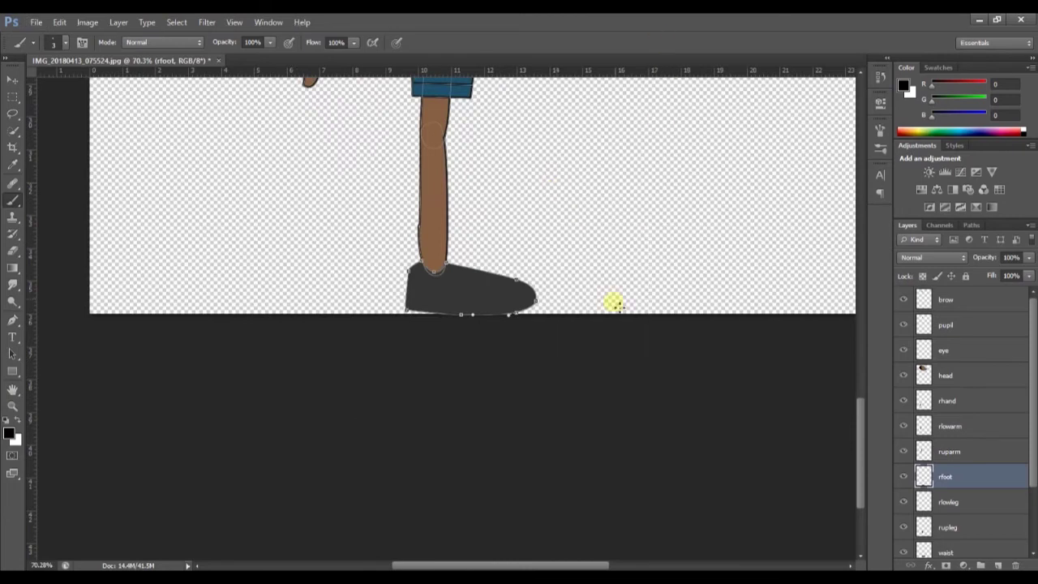
pyautogui.scroll(1, 600, 309)
pyautogui.press('p')
pyautogui.rightClick(465, 315)
pyautogui.click(519, 142)
pyautogui.press('Return')
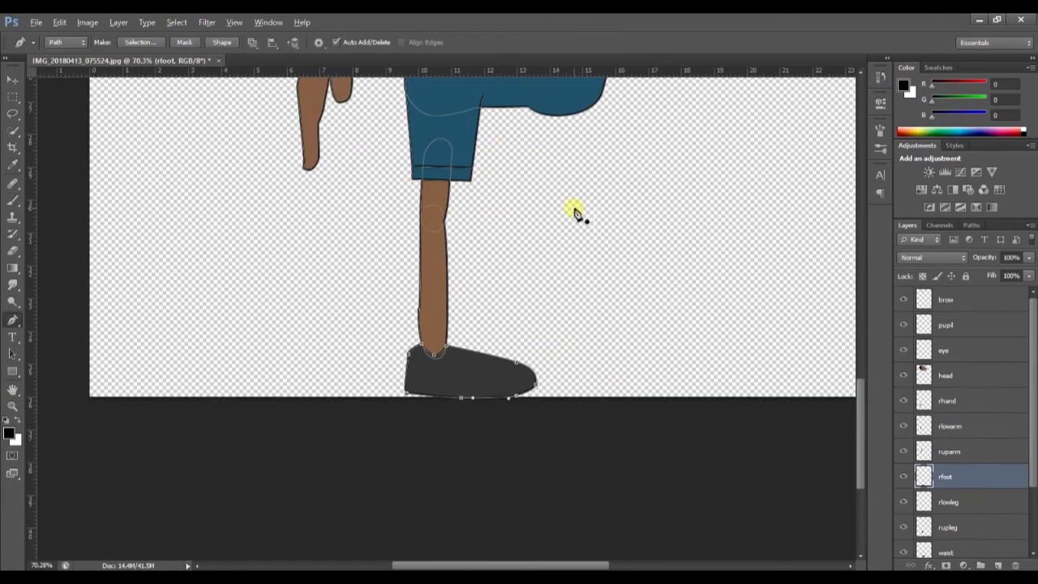
# Deselect the work path so its outlines no longer overlay the character.
pyautogui.scroll(-6, 577, 211)
pyautogui.scroll(3, 685, 197)
pyautogui.scroll(-3, 685, 199)
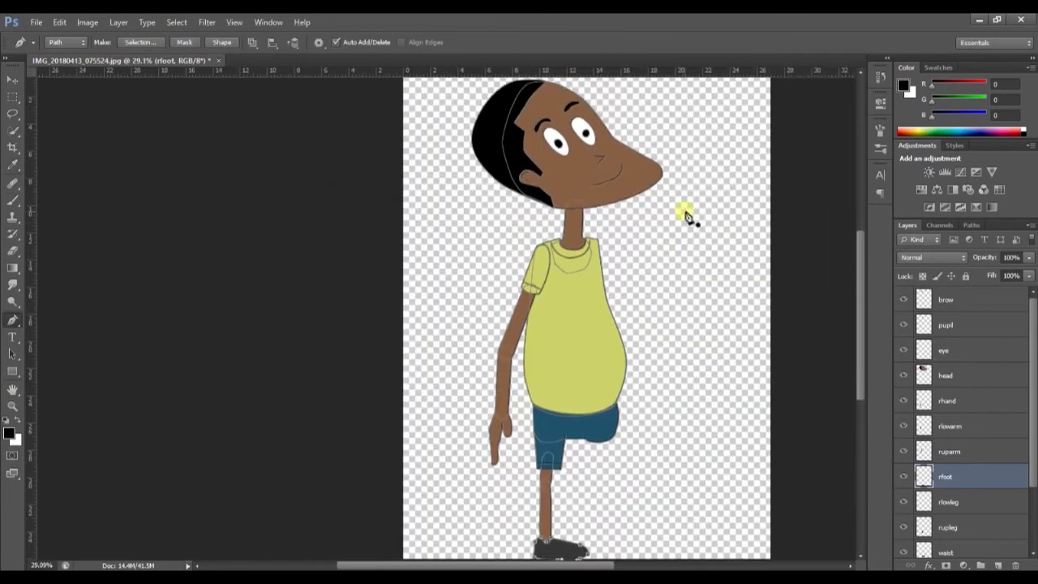
pyautogui.click(971, 225)
pyautogui.click(908, 224)
pyautogui.scroll(-2, 954, 420)
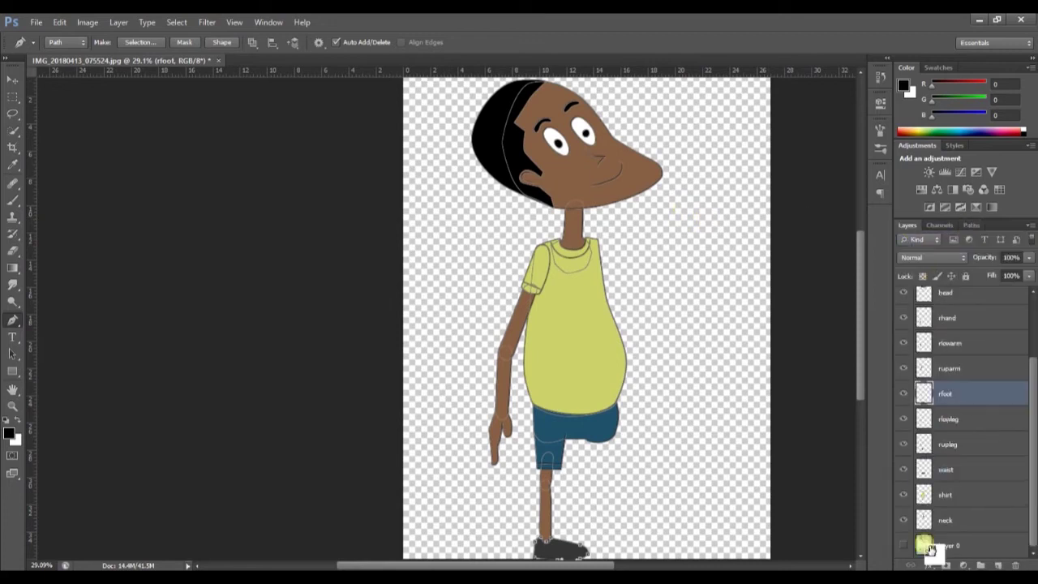
pyautogui.click(971, 225)
pyautogui.click(963, 313)
pyautogui.click(907, 225)
pyautogui.scroll(2, 980, 423)
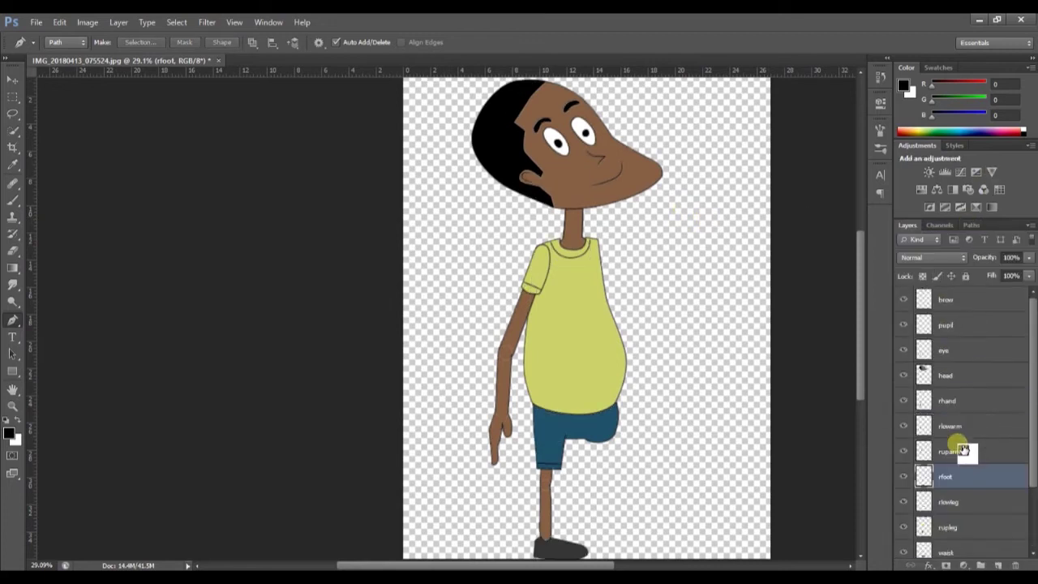
# Duplicate the rhand, rlowarm and ruparm layers together and place the copies directly below the shirt layer.
pyautogui.click(962, 405)
pyautogui.keyDown('shift'); pyautogui.click(968, 446); pyautogui.keyUp('shift')
pyautogui.scroll(-2, 959, 403)
pyautogui.moveTo(973, 333); pyautogui.dragTo(960, 512)
# Move the copied arm to the character's opposite shoulder and rotate it so it slopes outward from the shirt.
pyautogui.press('v')
pyautogui.moveTo(549, 341); pyautogui.dragTo(656, 259)
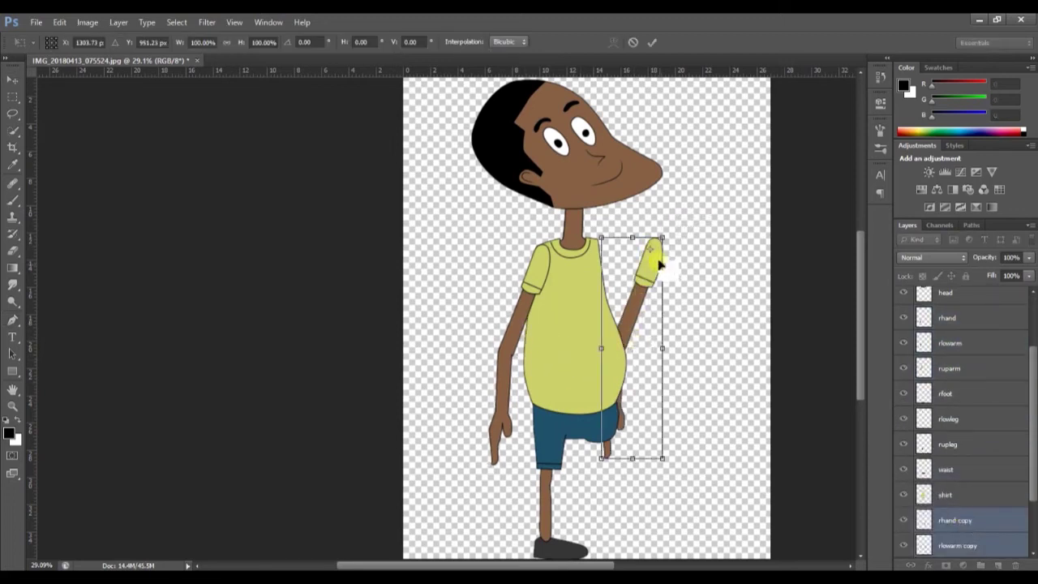
pyautogui.moveTo(594, 464); pyautogui.dragTo(685, 460)
pyautogui.moveTo(724, 423); pyautogui.dragTo(726, 399)
pyautogui.click(652, 41)
# Rename the copied arm layers "lhand", "llowarm" and "luparm".
pyautogui.scroll(-3, 705, 324)
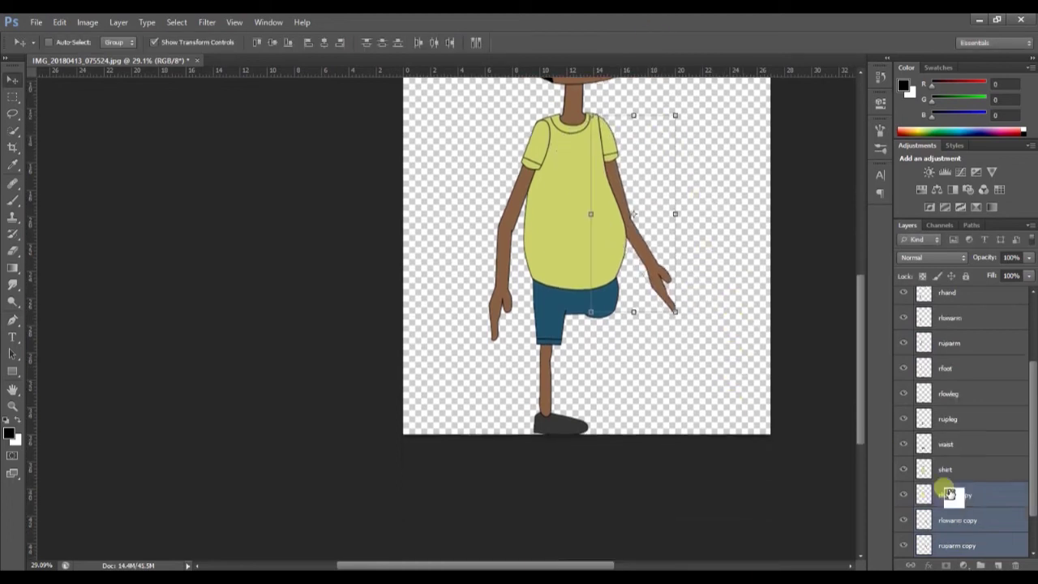
pyautogui.scroll(-2, 957, 486)
pyautogui.click(972, 446)
pyautogui.write('lhand')
pyautogui.doubleClick(964, 469)
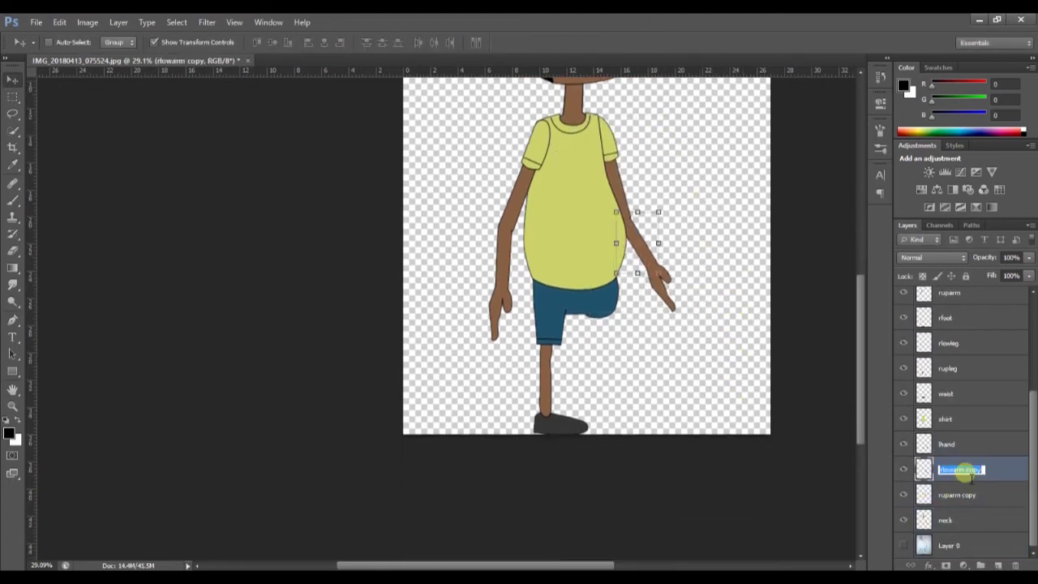
pyautogui.write('llowarm')
pyautogui.doubleClick(966, 495)
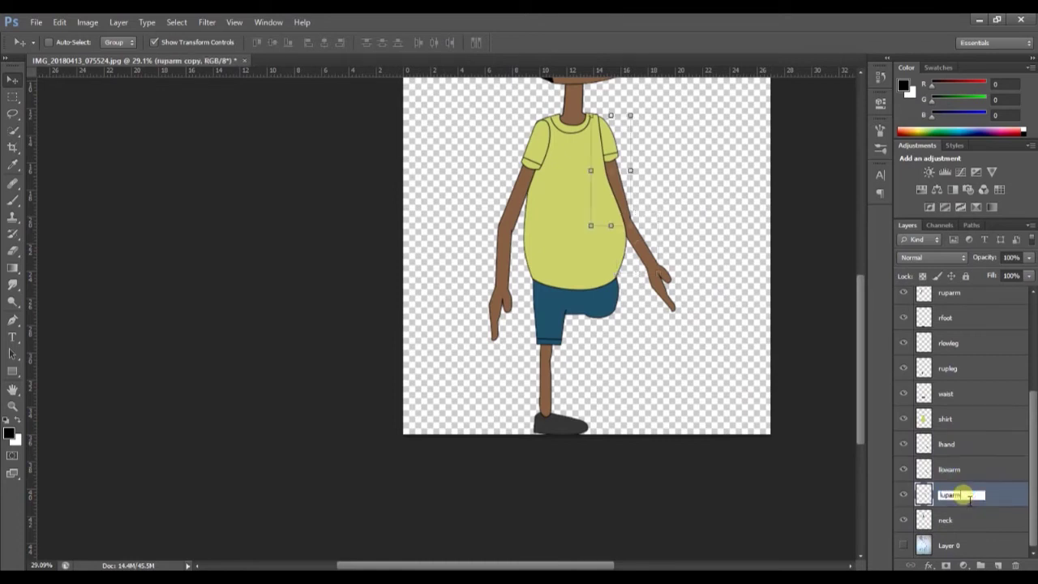
pyautogui.write('luparm')
pyautogui.press('Return')
# Duplicate the rfoot, rlowleg and rupleg layers together and place the copies between rupleg and waist.
pyautogui.scroll(3, 965, 470)
pyautogui.click(965, 444)
pyautogui.keyDown('ctrl'); pyautogui.click(969, 470); pyautogui.keyUp('ctrl')
pyautogui.scroll(-4, 965, 487)
pyautogui.moveTo(973, 328); pyautogui.dragTo(973, 383)
# Rename the copied leg layers "lfoot", "llowleg" and "lupleg".
pyautogui.doubleClick(981, 394)
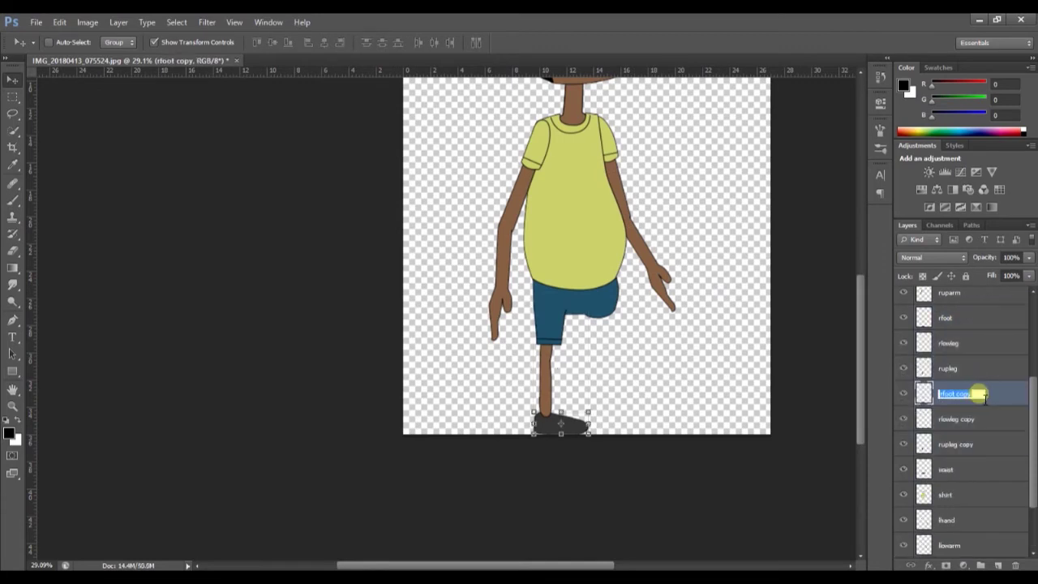
pyautogui.doubleClick(969, 419)
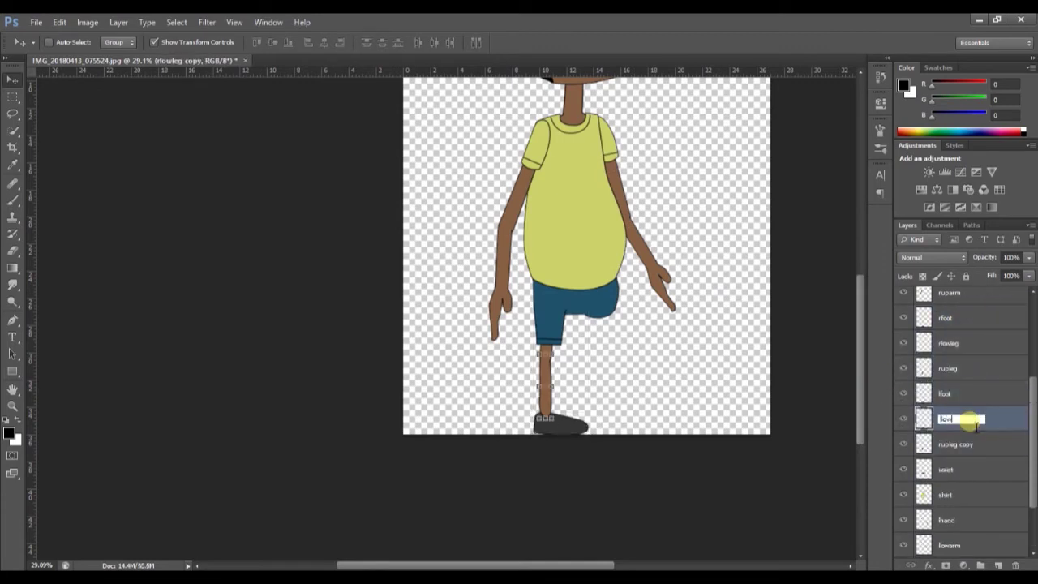
pyautogui.doubleClick(962, 445)
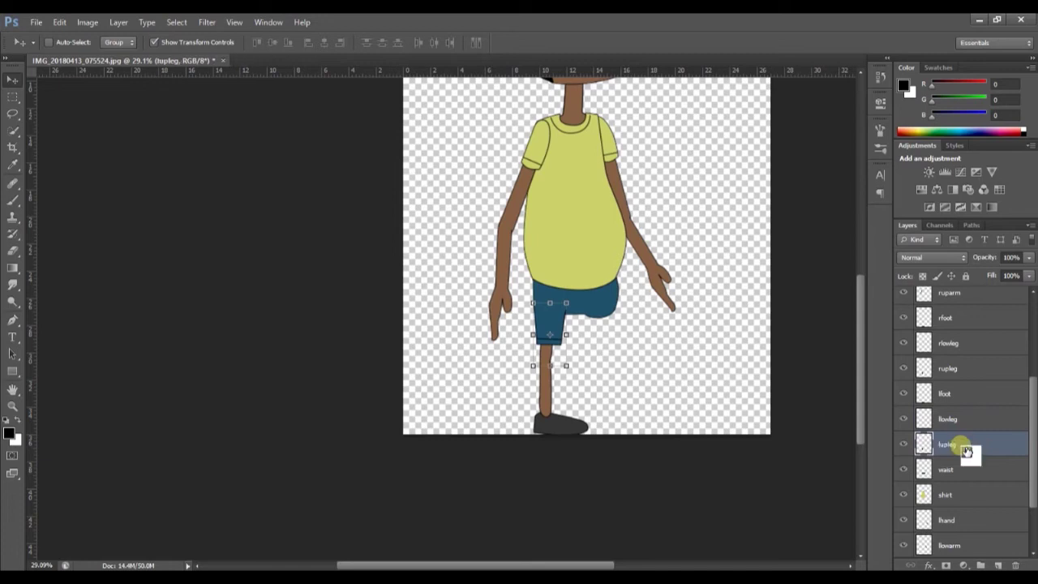
# Move the lfoot, llowleg and lupleg layers together under the other side of the shorts to form the second leg.
pyautogui.keyDown('ctrl'); pyautogui.click(979, 415); pyautogui.keyUp('ctrl')
pyautogui.keyDown('ctrl'); pyautogui.click(973, 394); pyautogui.keyUp('ctrl')
pyautogui.moveTo(552, 331); pyautogui.dragTo(586, 322)
pyautogui.scroll(6, 625, 336)
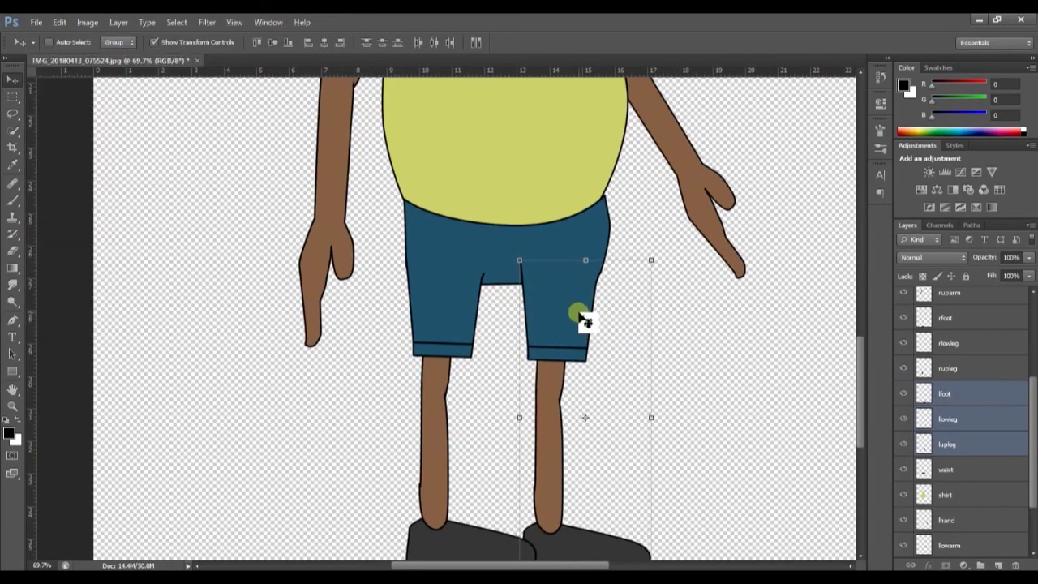
pyautogui.scroll(-7, 602, 298)
pyautogui.click(653, 368)
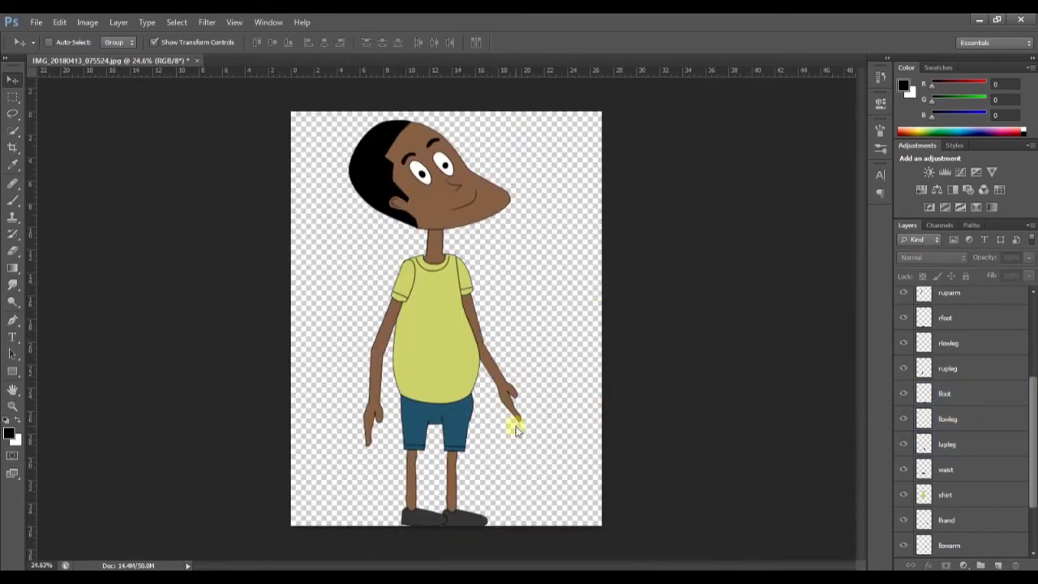
# Save the layered document as the Photoshop file "charakter" in the cartoonize folder with Maximize Compatibility enabled.
pyautogui.hotkey('ctrl', 'shift', 's')
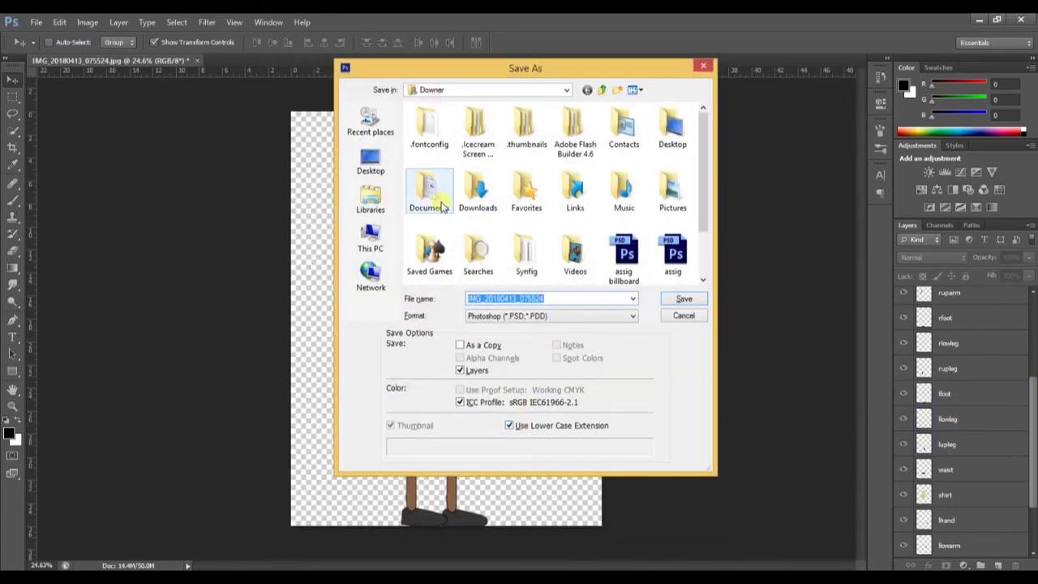
pyautogui.doubleClick(443, 208)
pyautogui.doubleClick(454, 232)
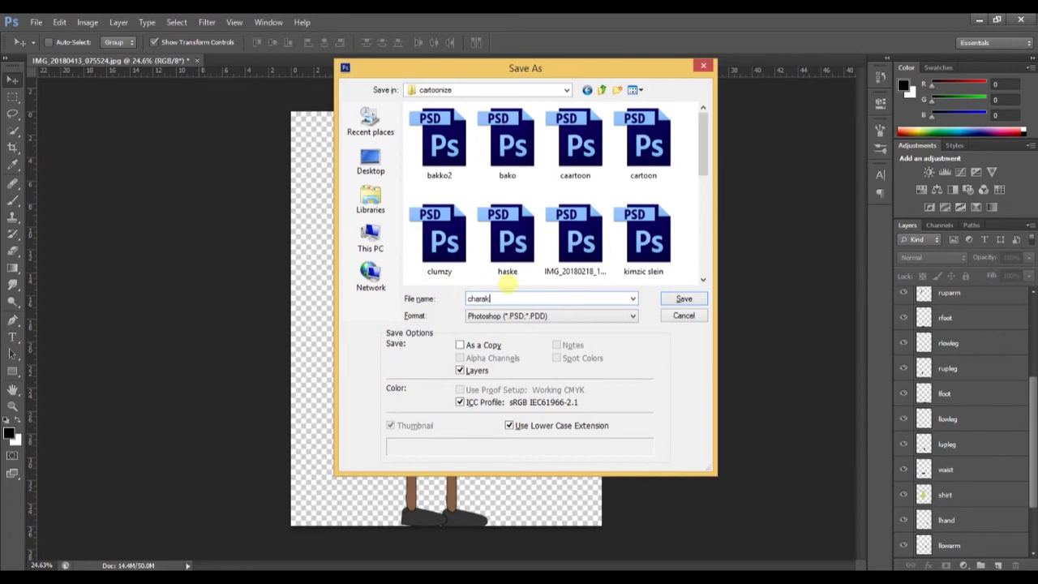
pyautogui.press('Return')
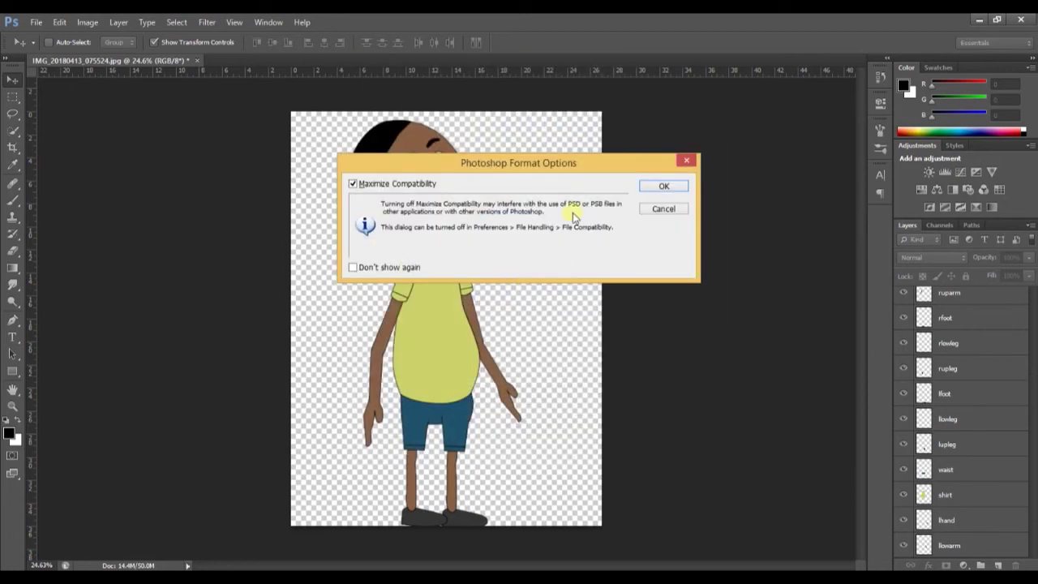
pyautogui.click(661, 189)
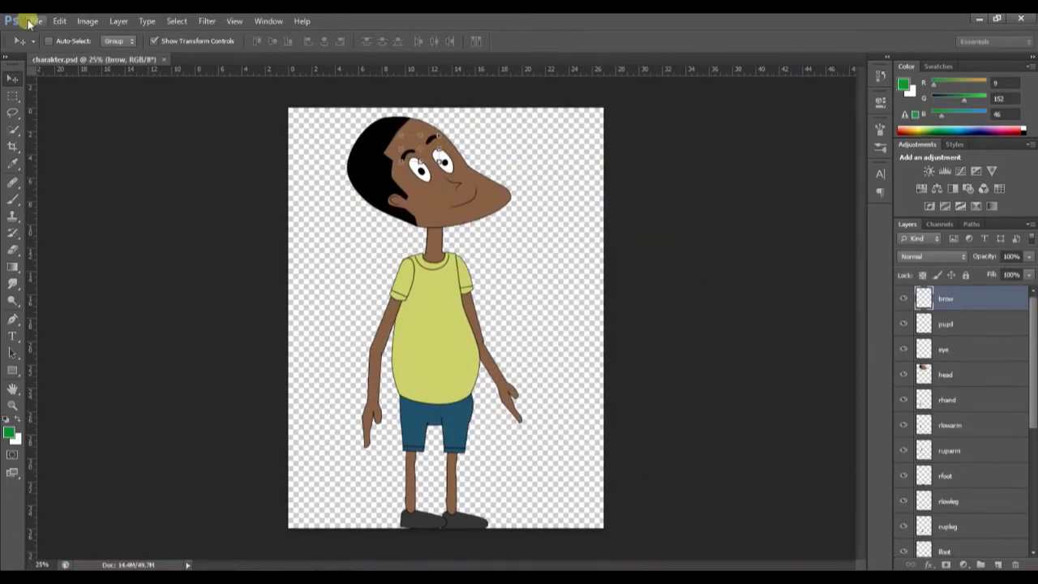
# Start Export Layers to Files and choose the mmbtut folder in Documents as the destination.
pyautogui.click(35, 22)
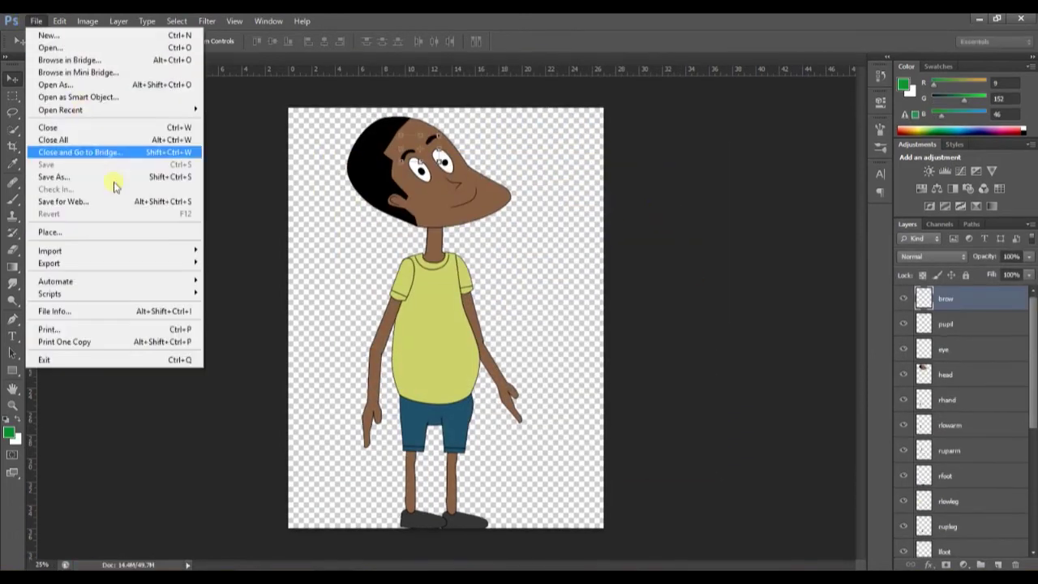
pyautogui.moveTo(137, 263)
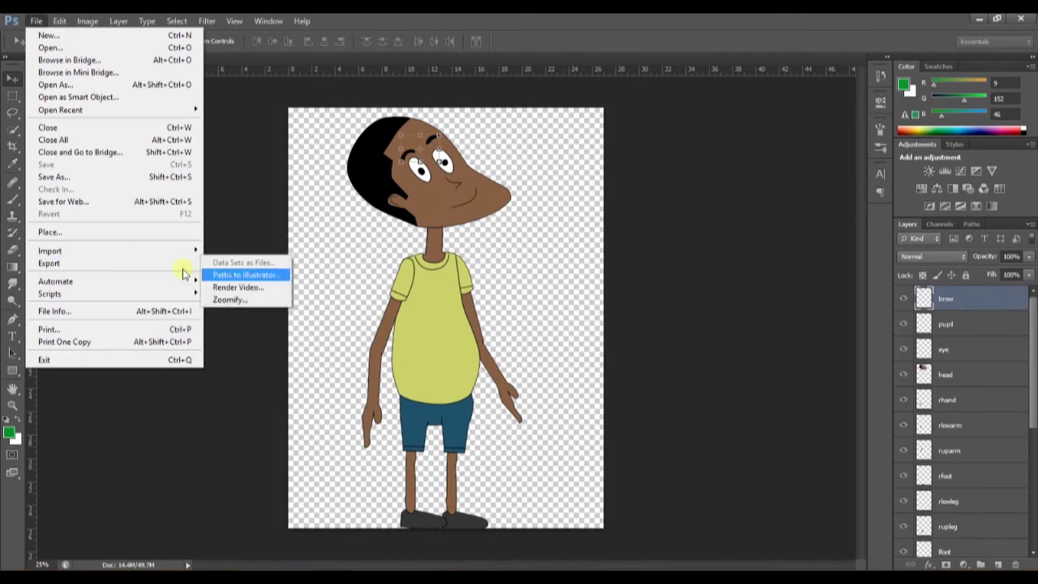
pyautogui.moveTo(175, 296)
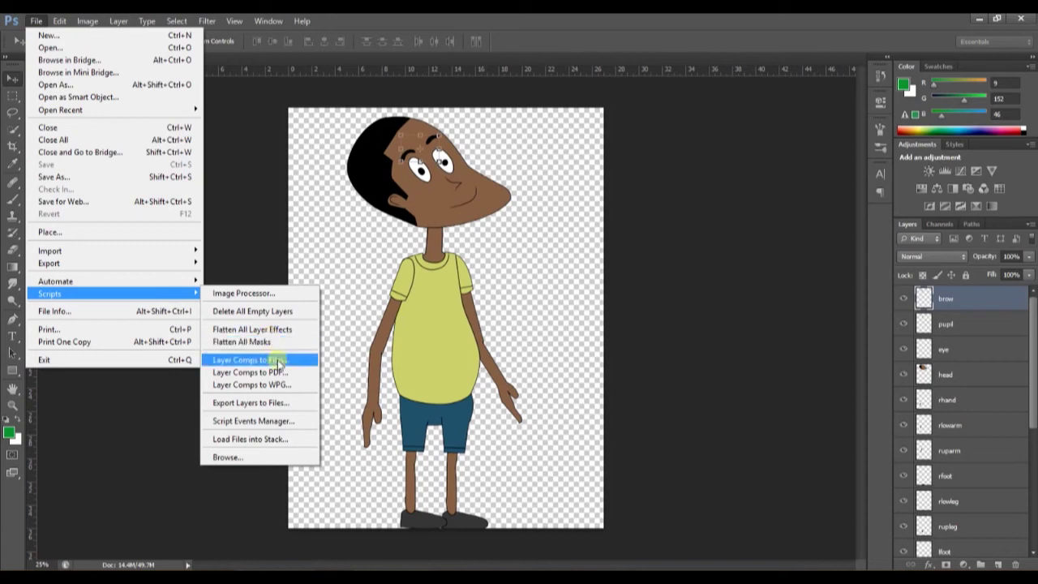
pyautogui.click(285, 403)
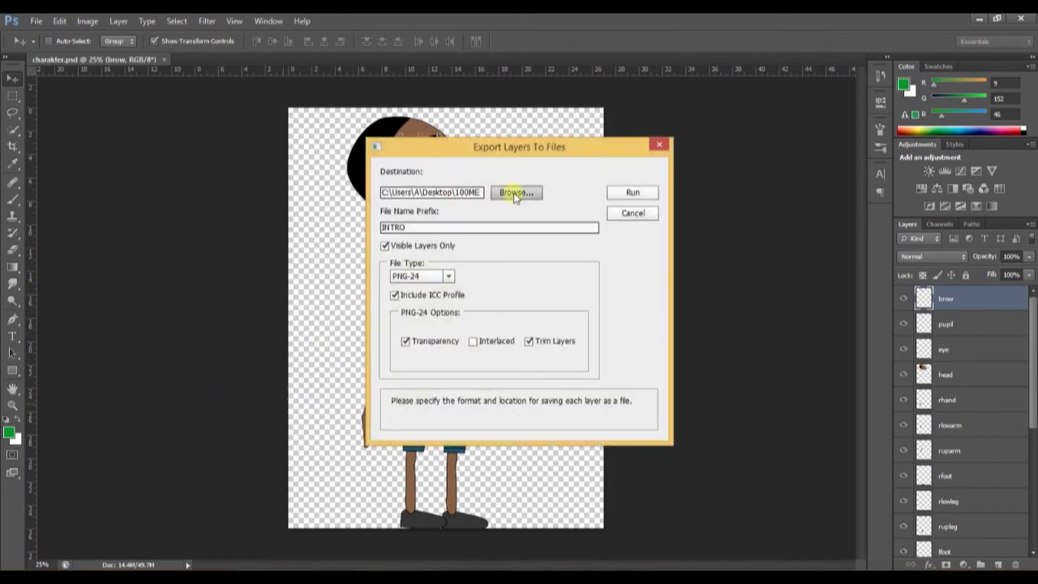
pyautogui.click(516, 195)
pyautogui.moveTo(603, 267)
pyautogui.mouseDown()
pyautogui.moveTo(603, 302)
pyautogui.moveTo(605, 266)
pyautogui.mouseUp()
pyautogui.click(435, 277)
pyautogui.click(479, 279)
pyautogui.click(500, 294)
pyautogui.click(494, 305)
pyautogui.click(495, 307)
pyautogui.scroll(-2, 512, 301)
pyautogui.scroll(-15, 513, 300)
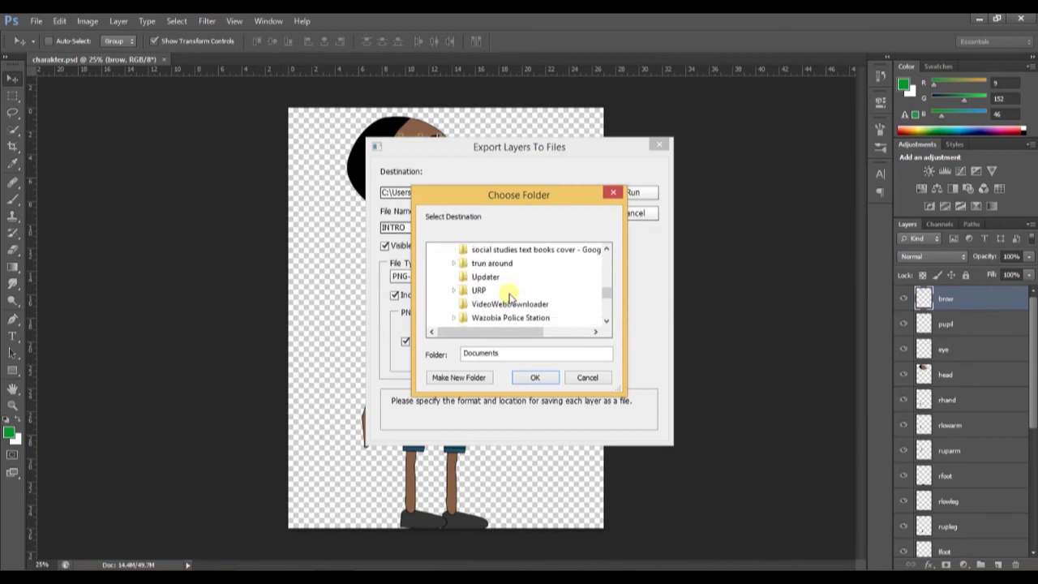
pyautogui.scroll(10, 514, 298)
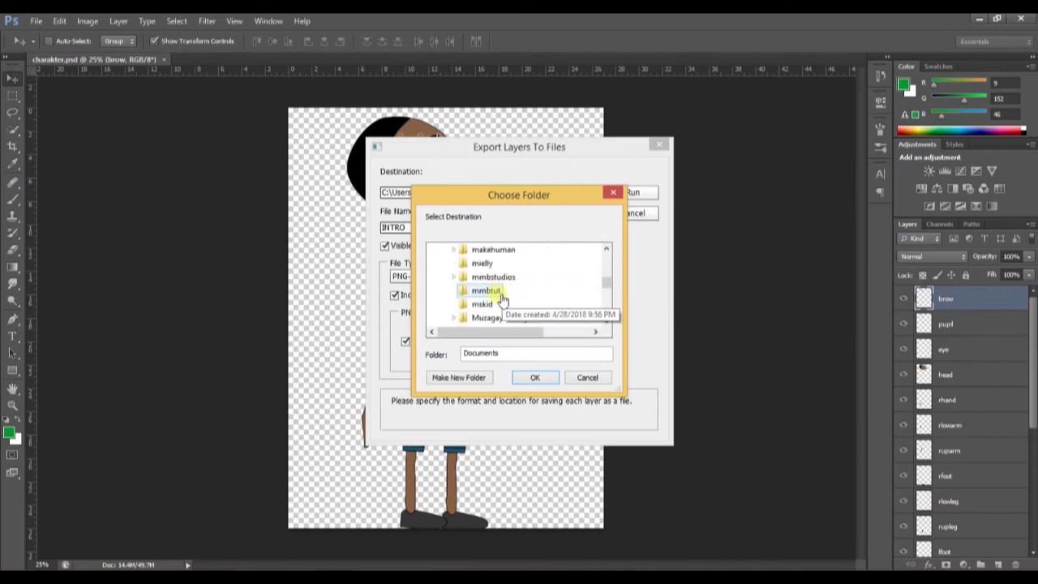
pyautogui.click(530, 381)
# Create a new subfolder inside mmbtut as the destination and export the visible layers as PNG-24 files with the prefix INTRO.
pyautogui.click(514, 196)
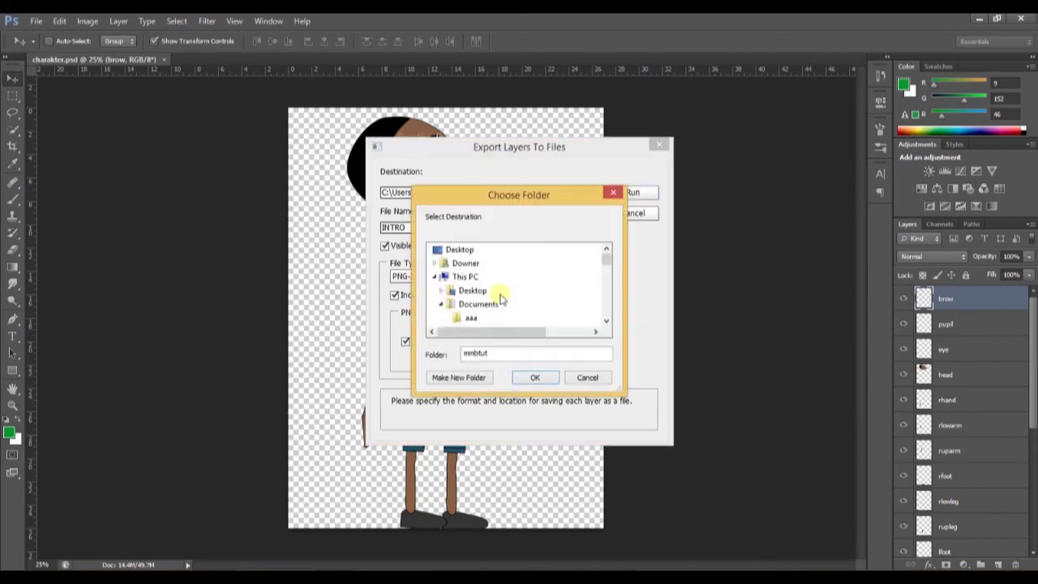
pyautogui.click(484, 380)
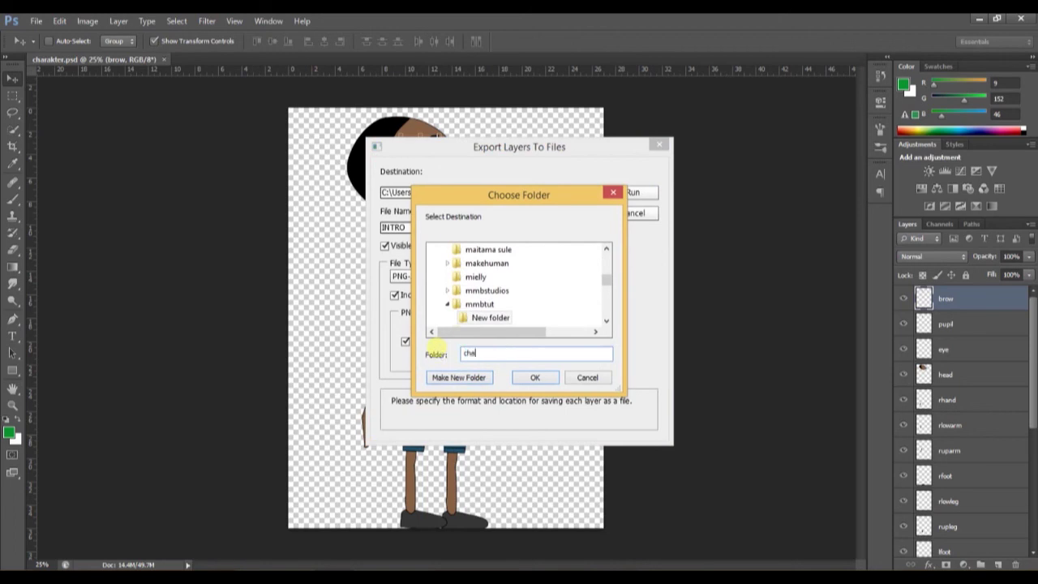
pyautogui.press('Return')
pyautogui.click(633, 193)
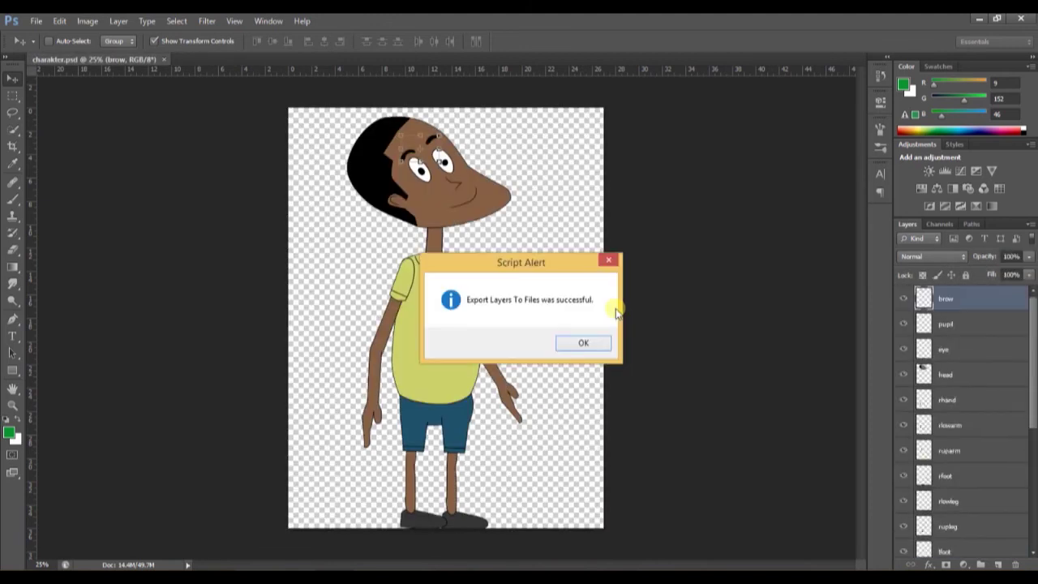
pyautogui.click(583, 344)
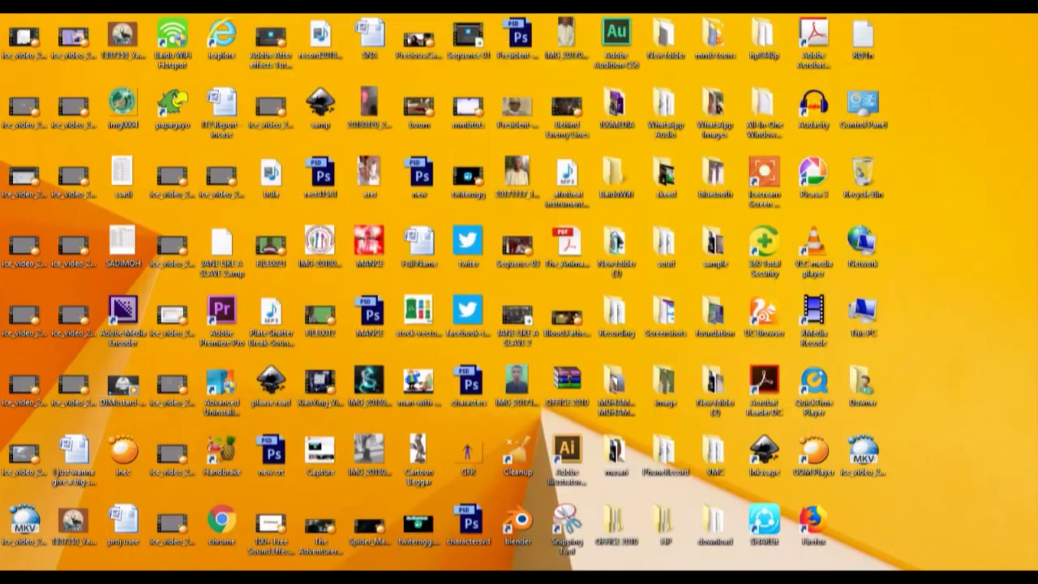
# Switch to the export folder in File Explorer and examine the exported body-part images one by one, from brow to neck.
pyautogui.click(579, 561)
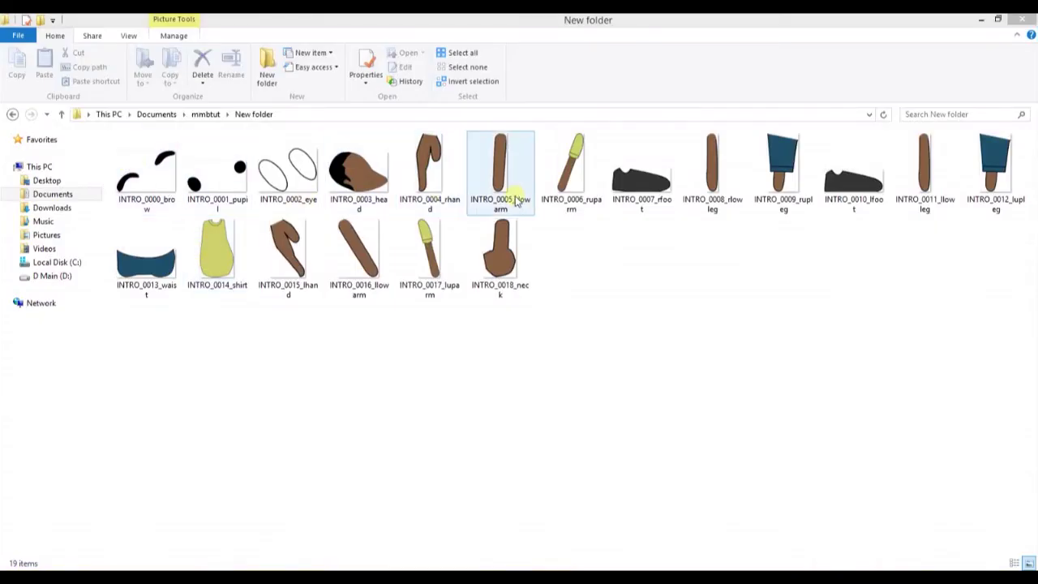
pyautogui.click(148, 207)
pyautogui.doubleClick(149, 206)
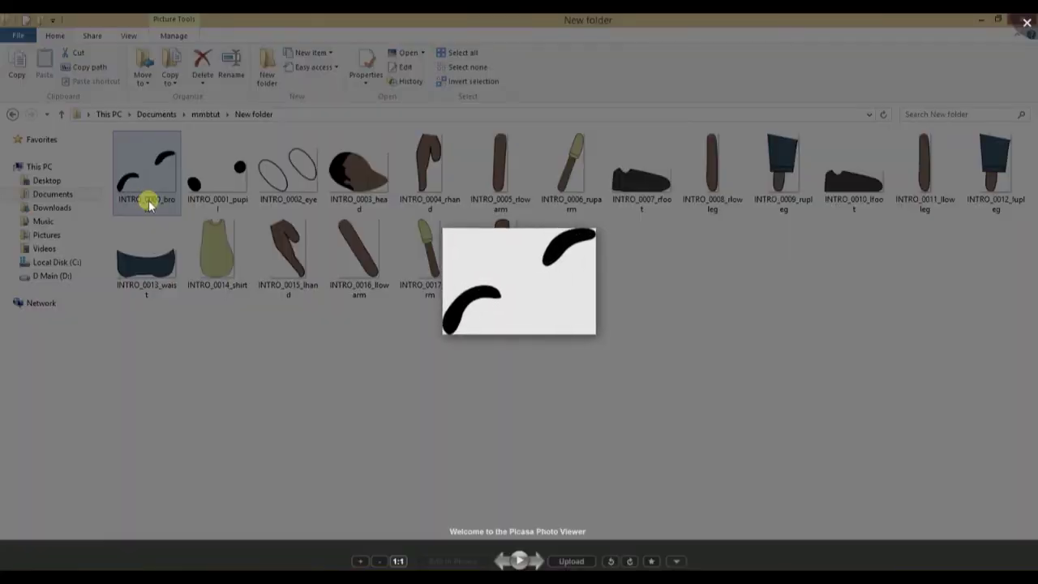
pyautogui.press('Right')
pyautogui.press('Right')
pyautogui.press('Right')
pyautogui.press('Right')
pyautogui.press('Right')
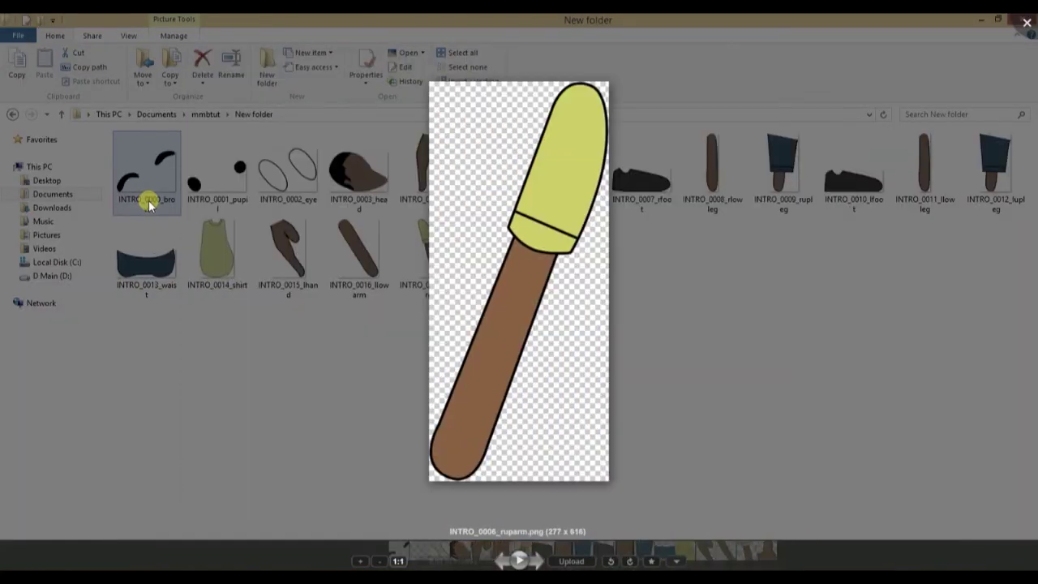
pyautogui.press('Right')
pyautogui.press('Right')
pyautogui.press('Right')
pyautogui.press('Right')
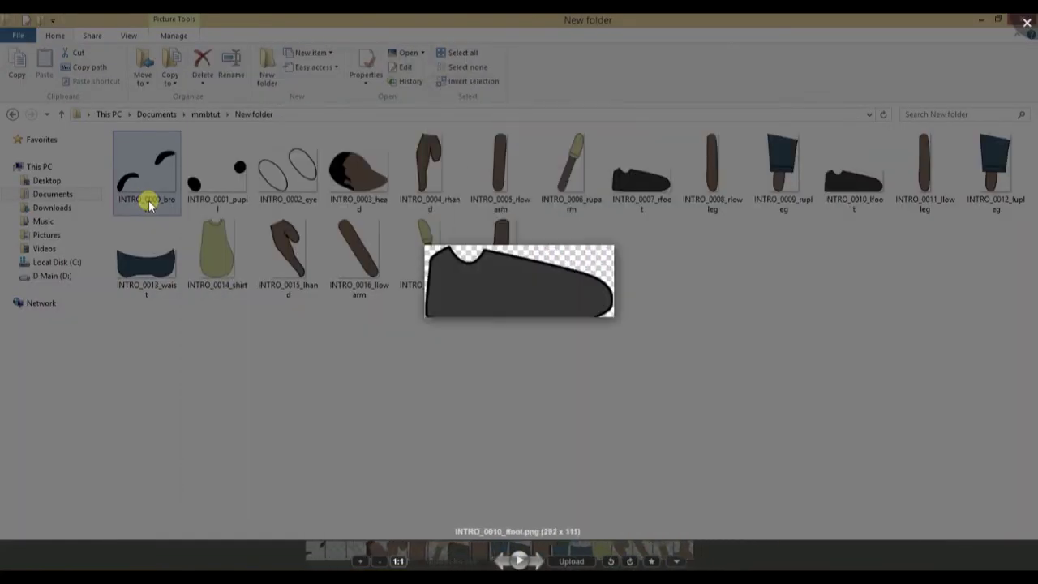
pyautogui.press('Right')
pyautogui.press('Right')
pyautogui.press('Right')
pyautogui.press('Right')
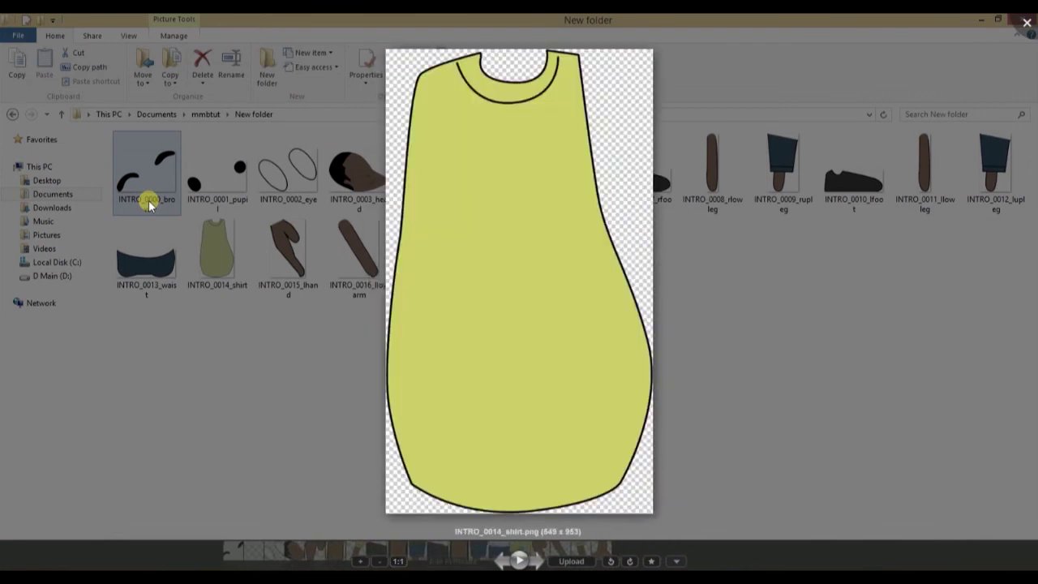
pyautogui.press('Right')
pyautogui.press('Right')
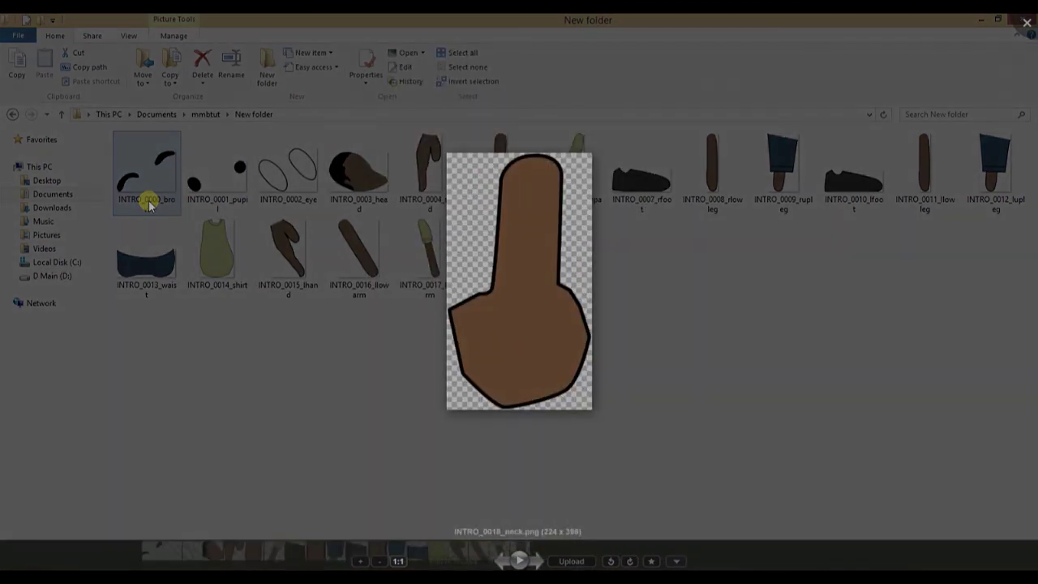